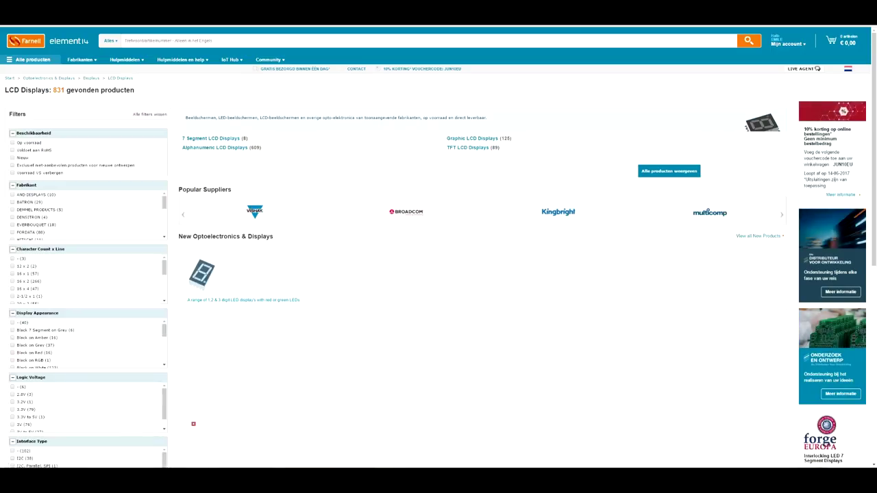
Step: Zoom the FreePCB view out and back in to frame the whole USB3 Nano Hub board
scroll(609, 292, "down", 3)
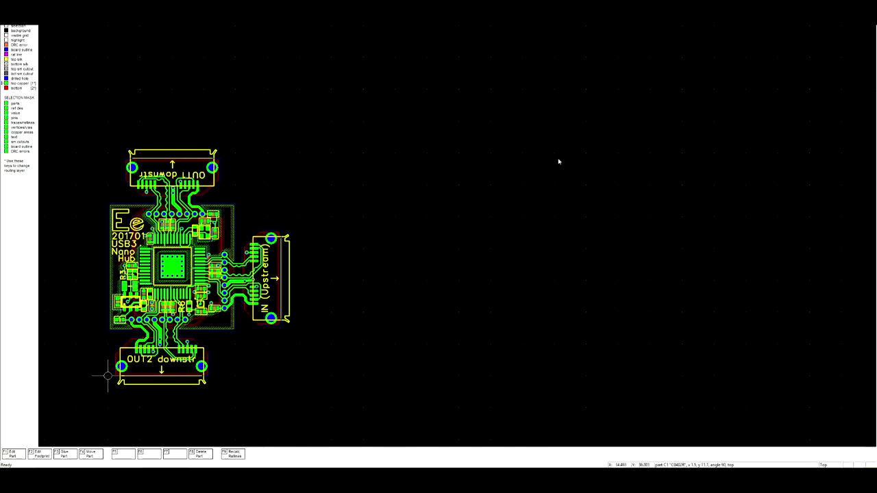
scroll(428, 248, "up", 3)
scroll(428, 248, "down", 1)
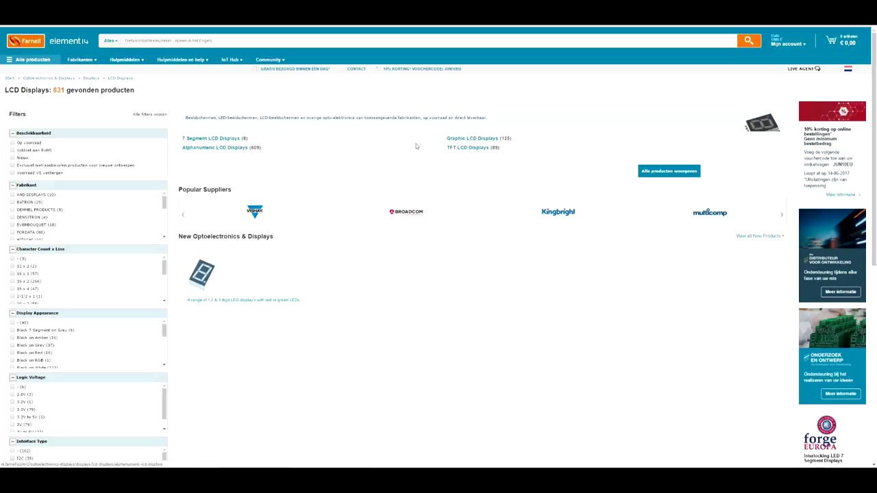
Step: Open Graphic LCD Displays and compare the MCCOG128064B12W-SPR's € 6,18–€ 5,15 price breaks and 203 stock
left_click(459, 141)
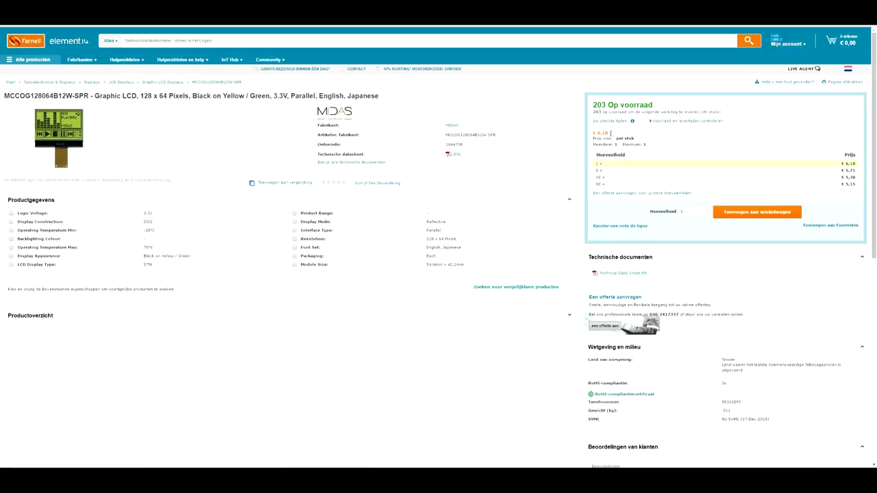
left_click_drag(609, 133, 594, 134)
left_click_drag(858, 187, 838, 185)
left_click_drag(610, 104, 591, 110)
left_click_drag(854, 182, 837, 179)
left_click(838, 184)
Step: In the blank worksheet, enter the Product price label in A2 with 20 in C2
key("alt+Tab")
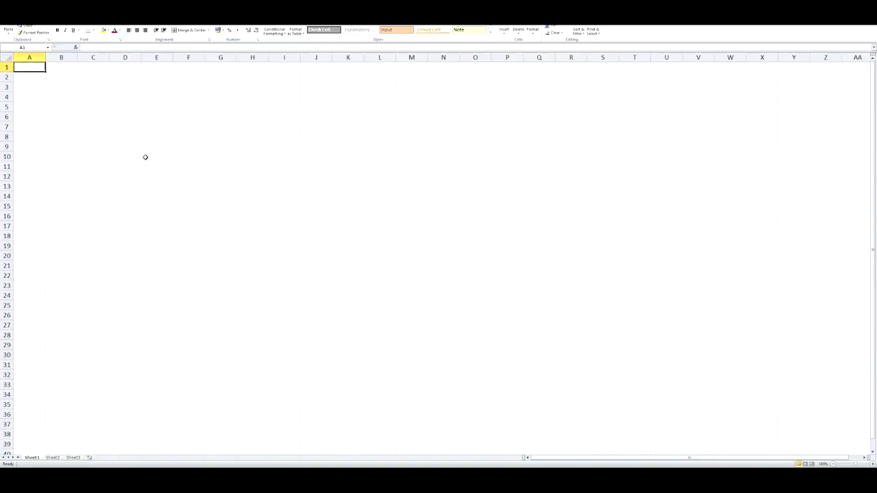
scroll(145, 157, "up", 5)
double_click(48, 95)
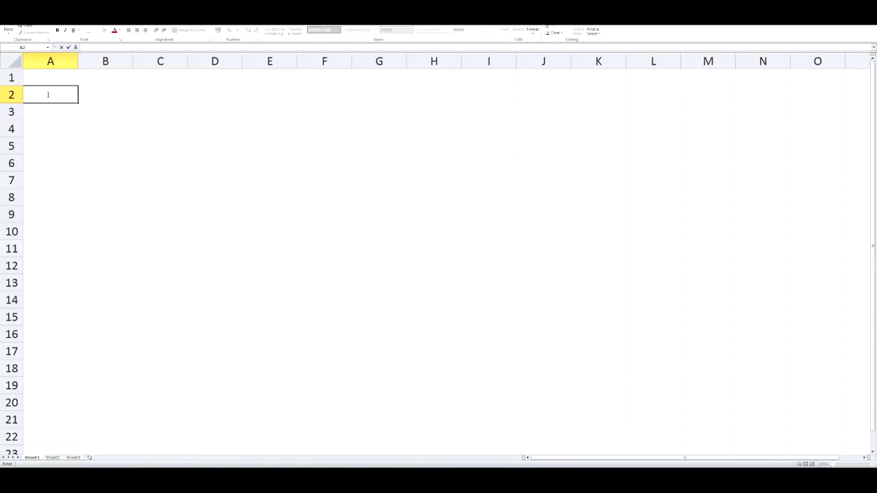
type("Product price")
key("Tab")
key("Tab")
type("20")
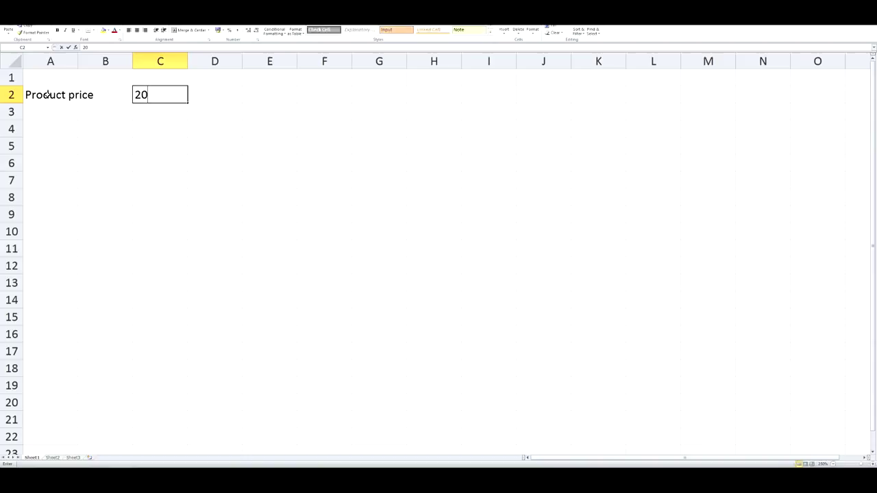
key("Return")
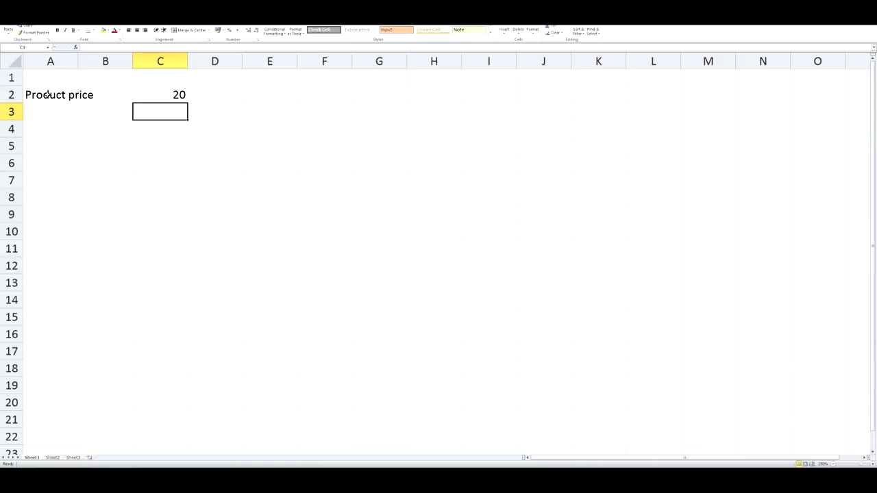
Step: Add the VAT label in A3 with an amount of -4 in C3
key("Left")
key("Right")
key("Up")
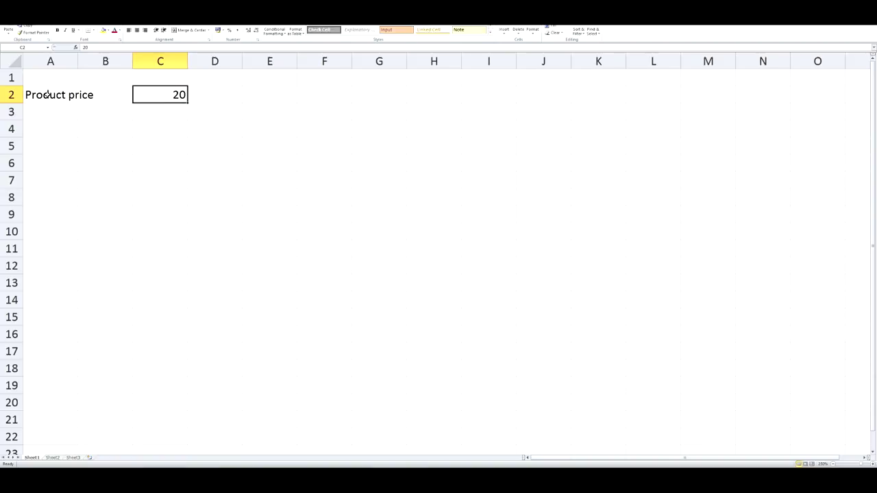
key("Left")
key("Left")
key("Down")
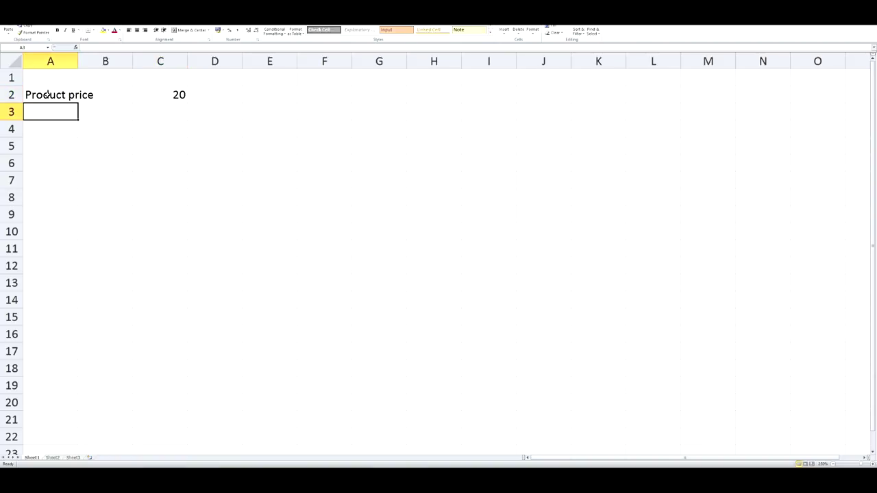
type("VAT")
key("Right")
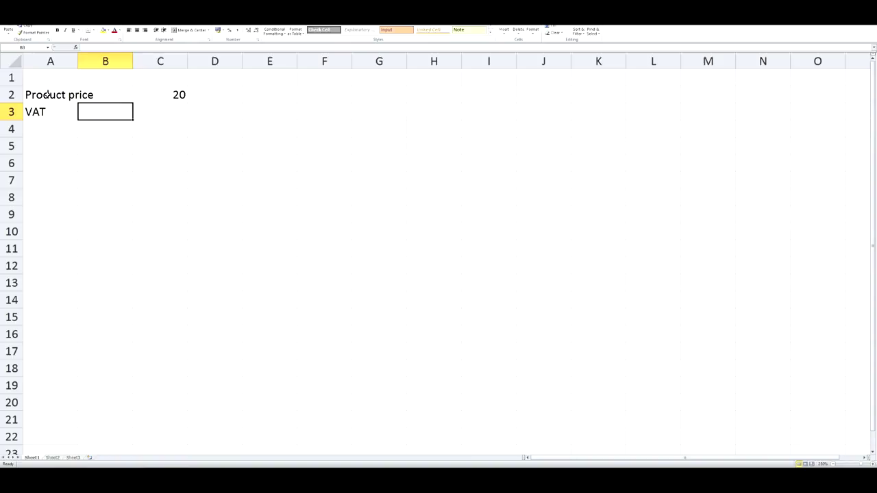
key("Right")
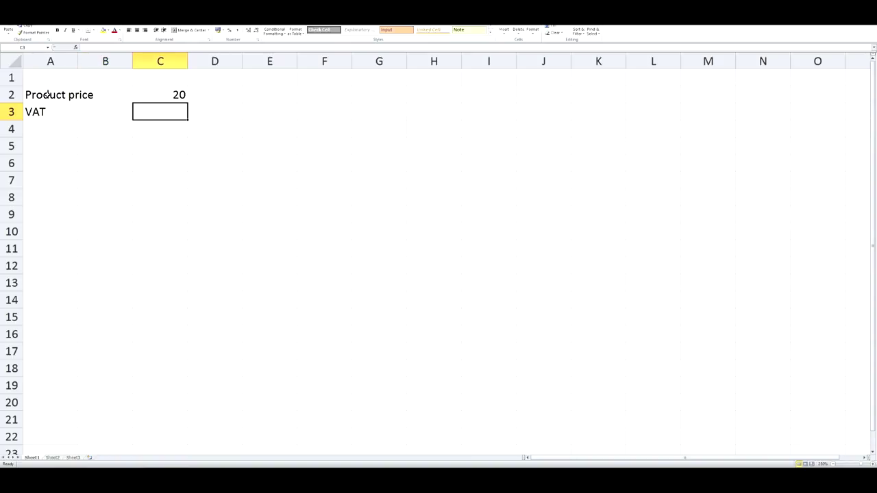
type("4")
key("Right")
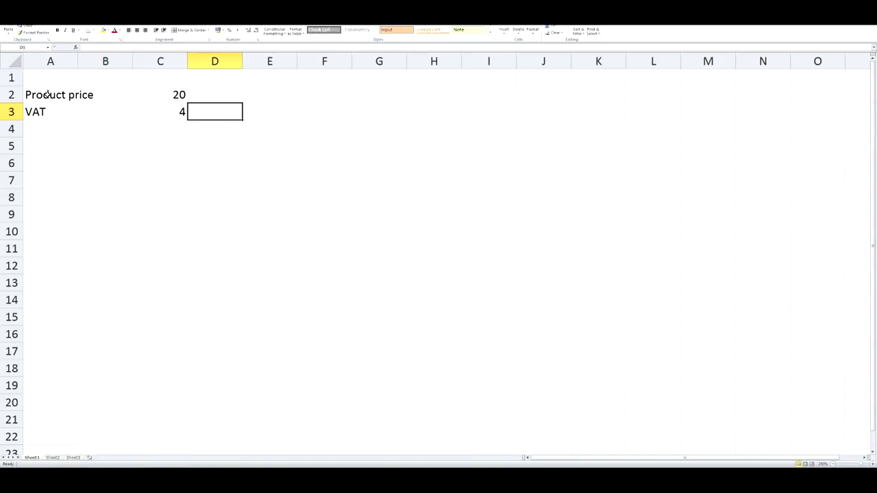
key("Left")
key("Left")
key("Left")
Step: Add the Failures label in A4 with -2 in C4
key("Down")
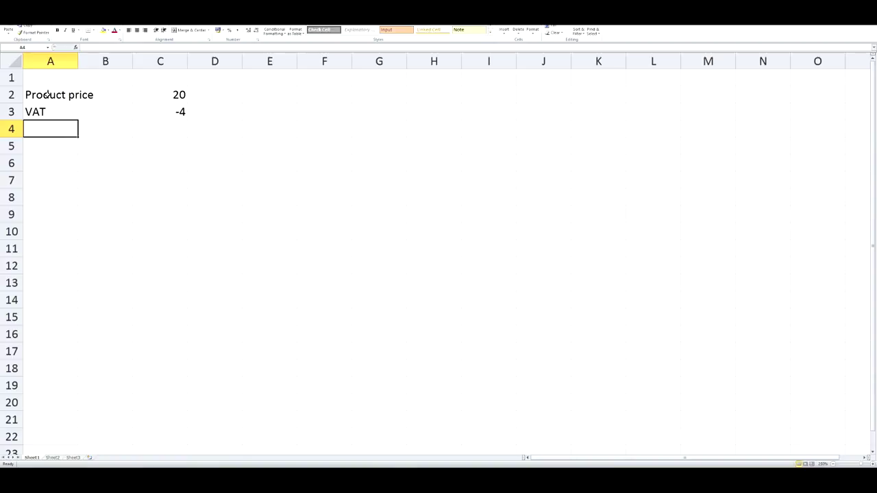
type("Failures")
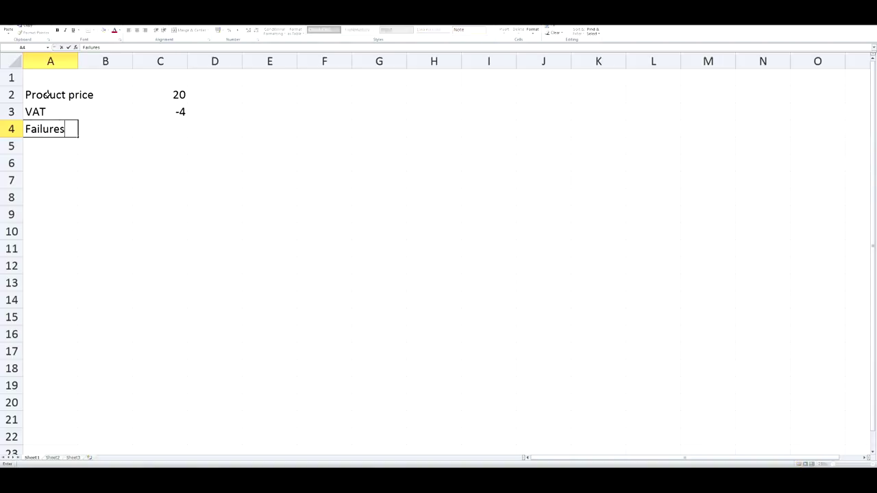
key("Right")
key("Right")
type("-2")
key("Return")
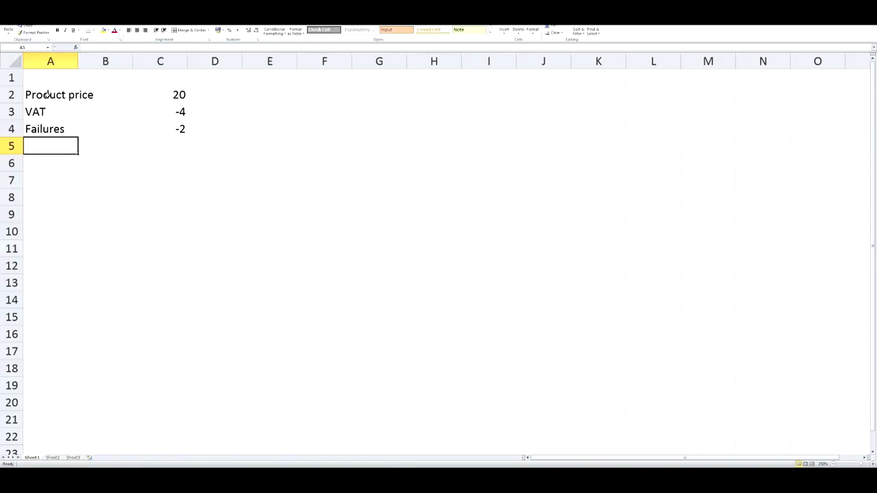
Step: Enter 10 hours and 45 eur/hr in F5:G5 with 'hours' and 'eur/hr' headings above
left_click(325, 149)
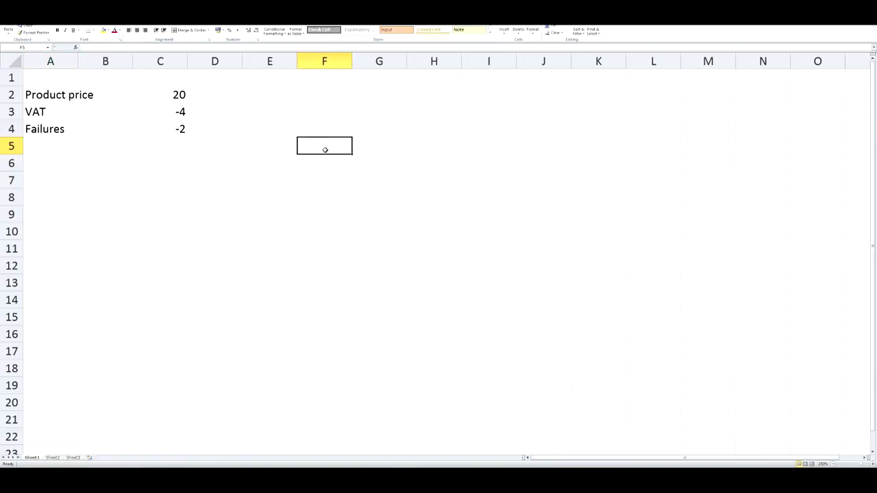
type("10hr")
key("BackSpace")
key("BackSpace")
key("Tab")
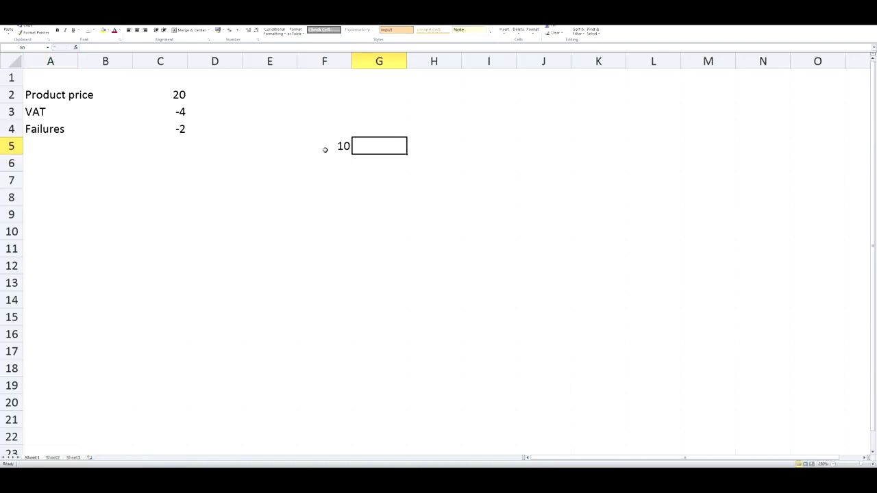
type("45")
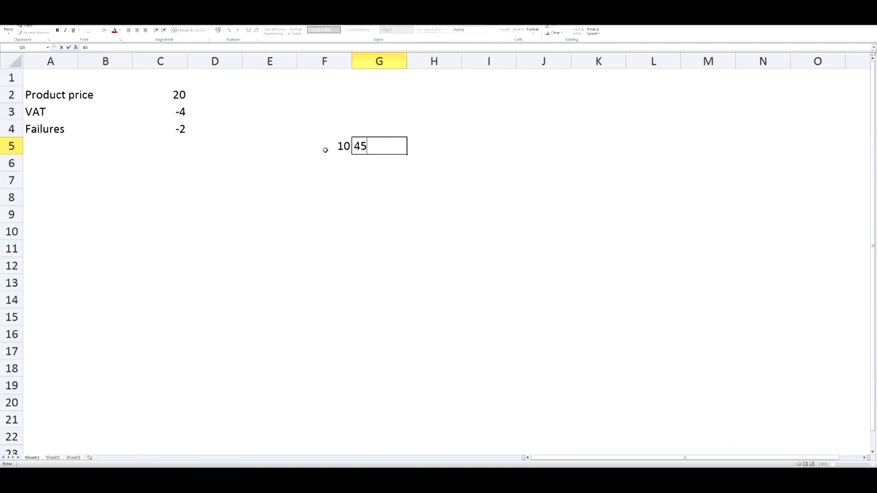
key("Tab")
key("Up")
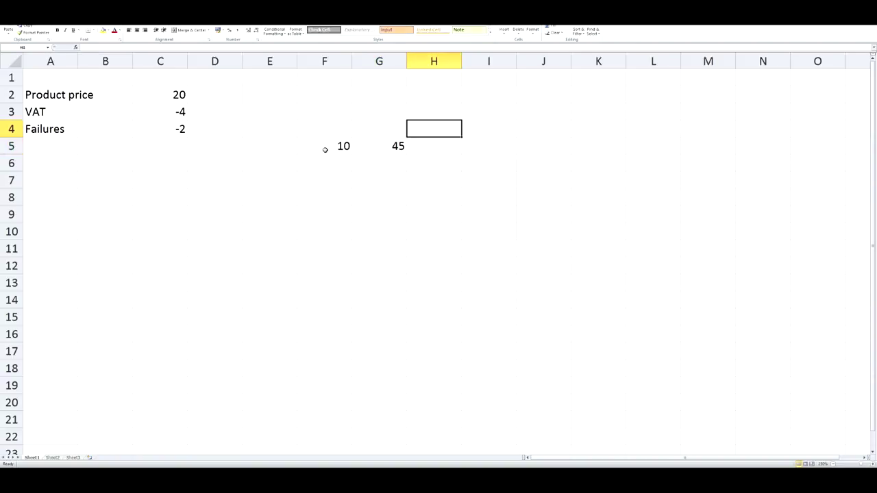
key("Left")
key("Left")
type("hours")
key("Tab")
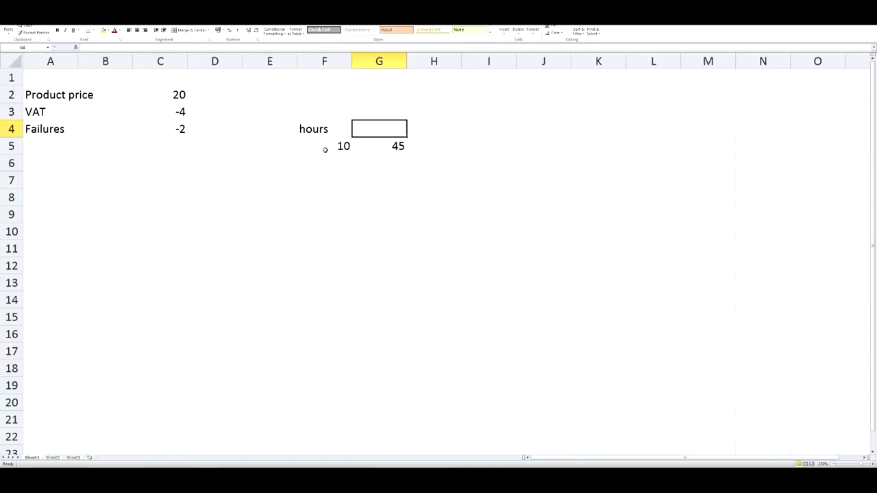
type("eur/hr")
key("Tab")
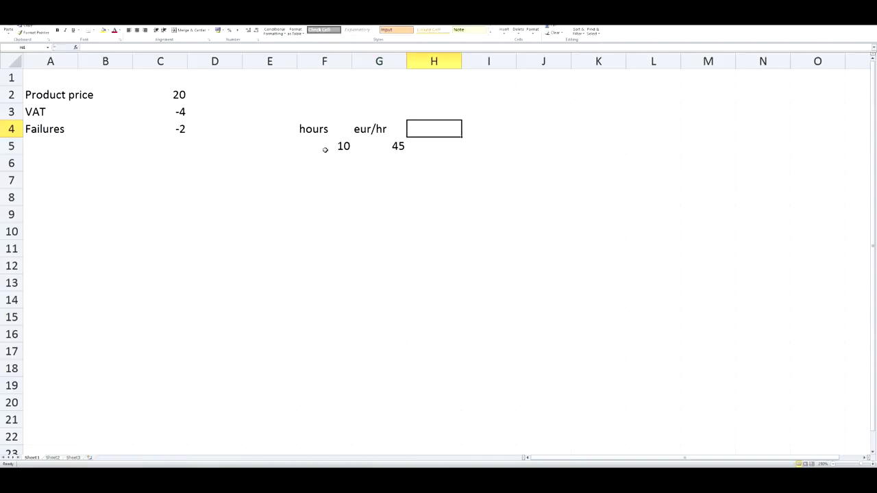
Step: Compute the labour total =F5*G5 (450) in H5 under a 'total' heading
key("Down")
type("=")
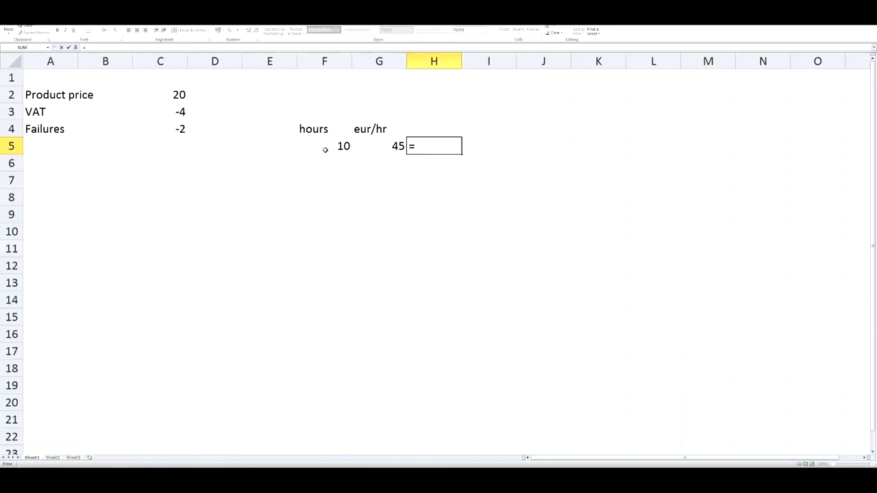
type("F5*G5")
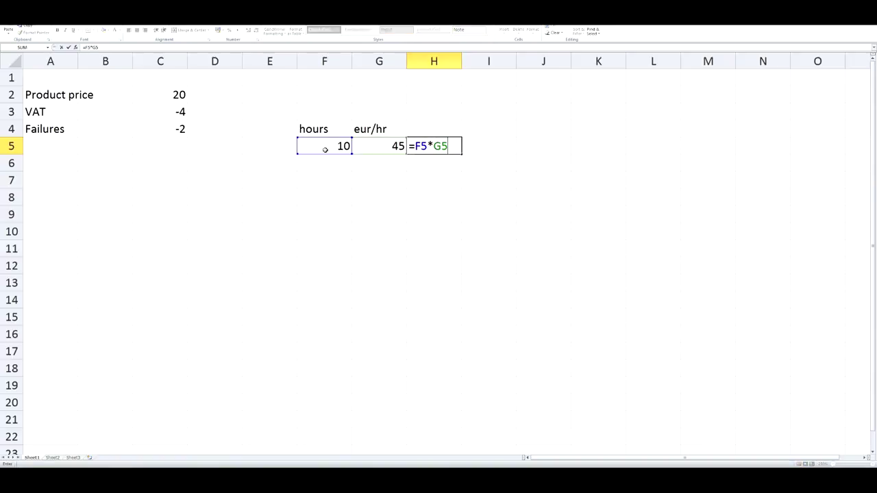
key("Return")
key("Up")
key("Up")
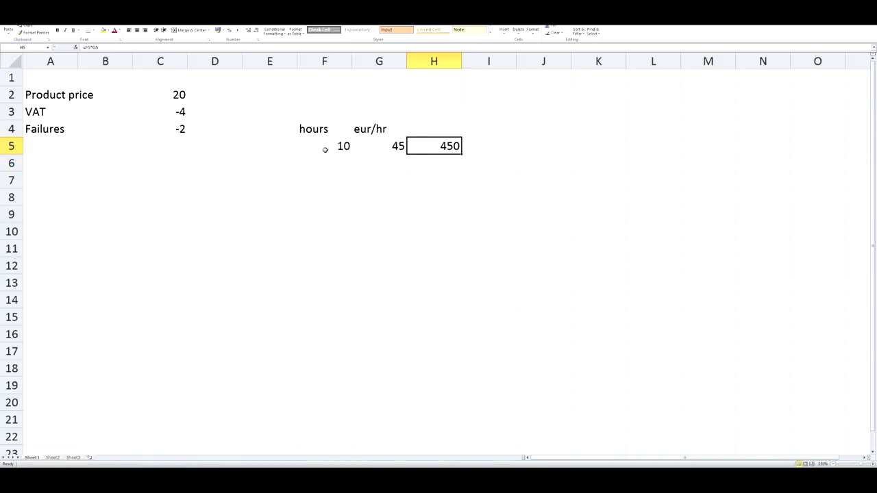
type("total")
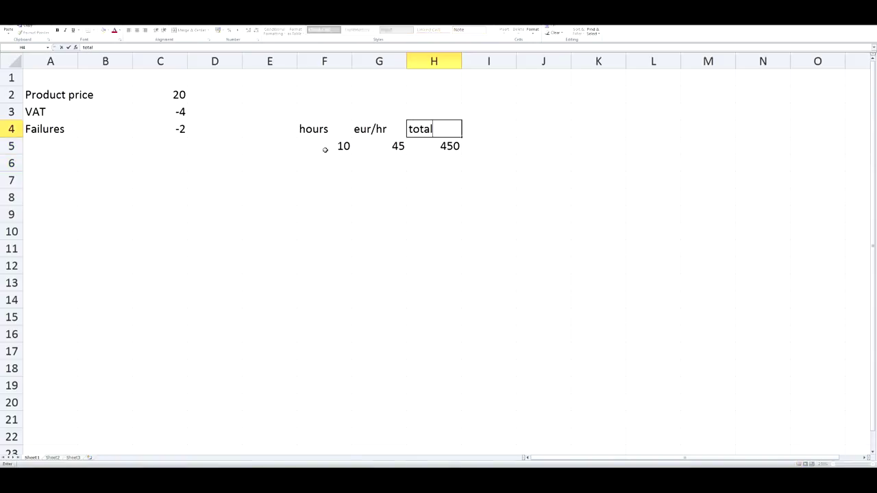
key("Return")
Step: Add '# products' with 100 in I5 and =H5/I5 in J5, giving 4.5 per product
key("Right")
key("Up")
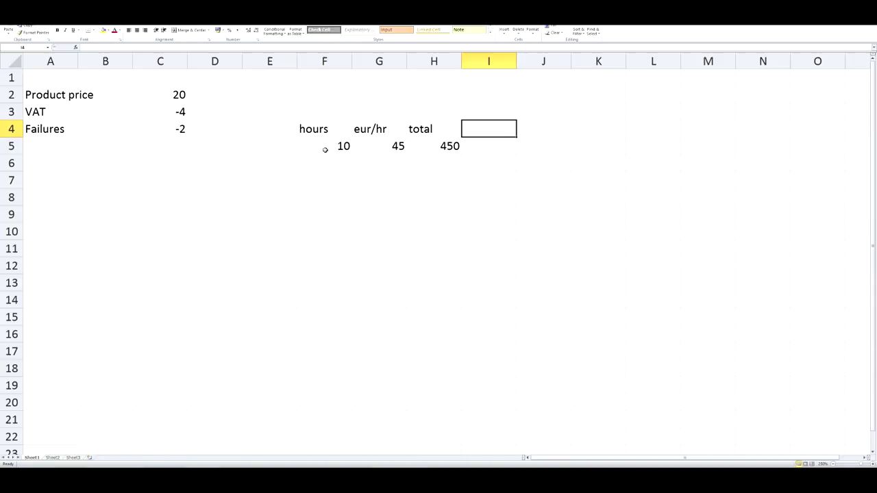
type("# products")
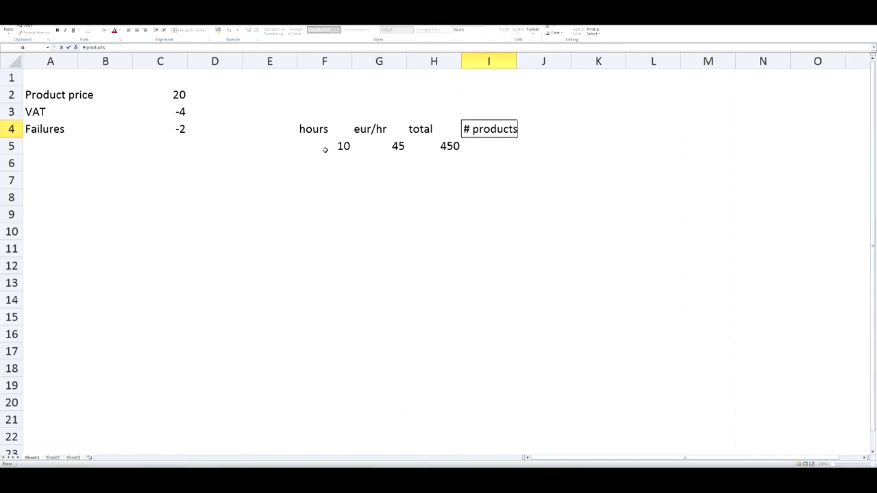
key("Return")
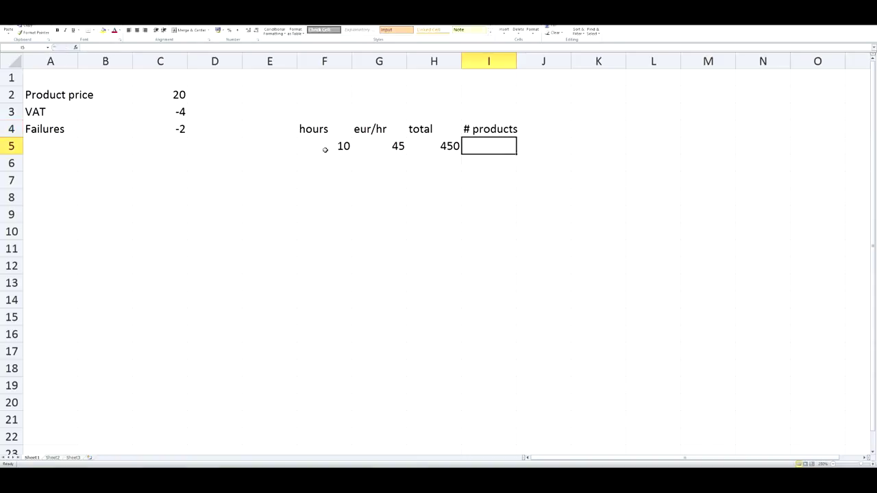
type("100")
key("Tab")
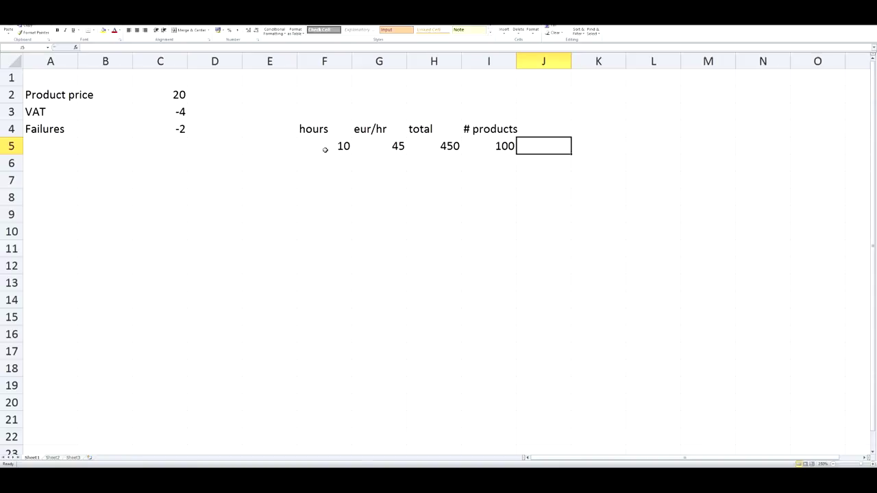
type("=")
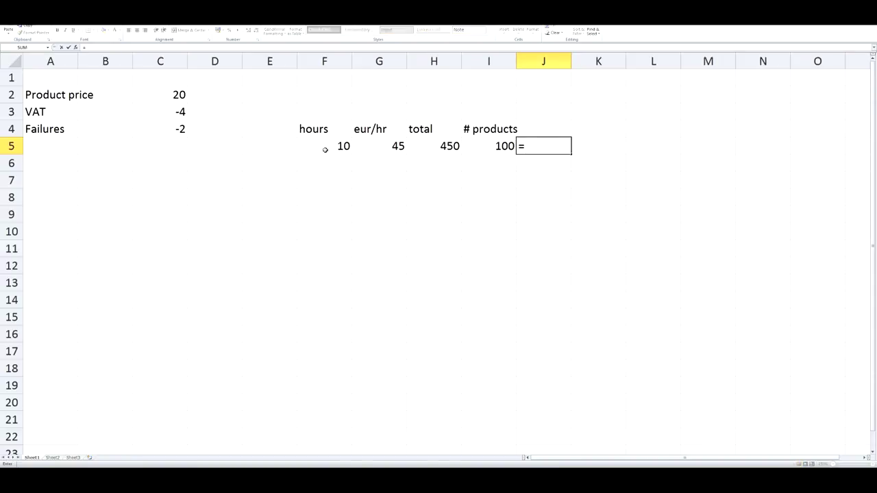
type("H5/")
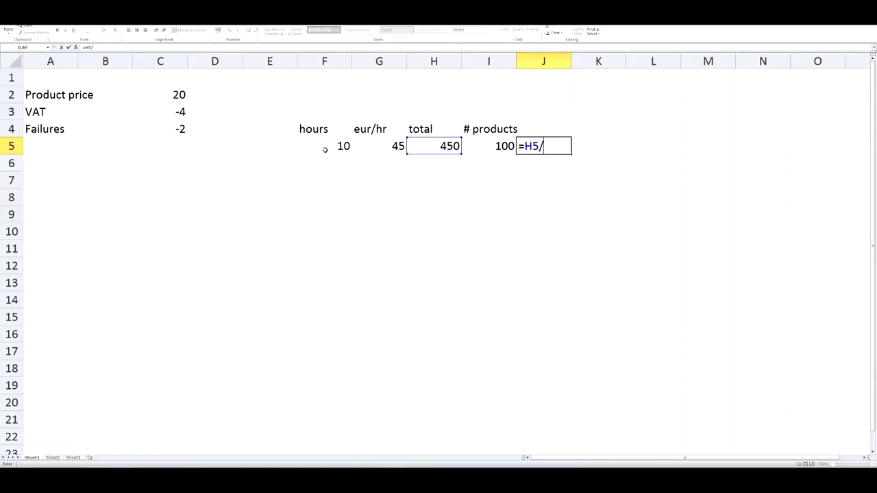
type("I5")
key("Return")
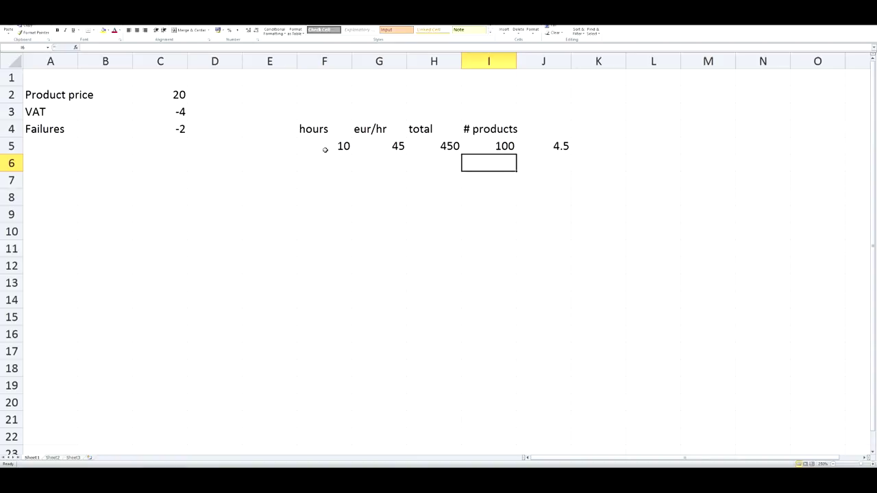
key("Left")
key("Left")
key("Left")
key("Left")
key("Left")
key("Left")
key("Left")
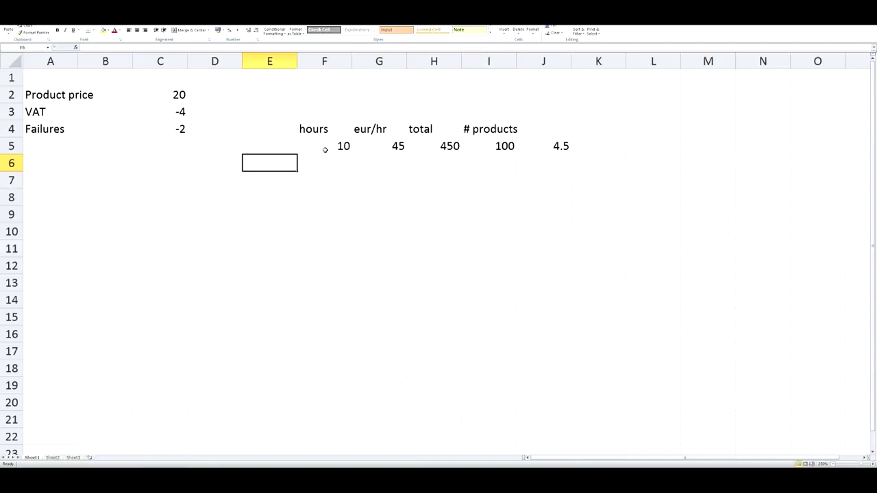
key("Up")
key("Left")
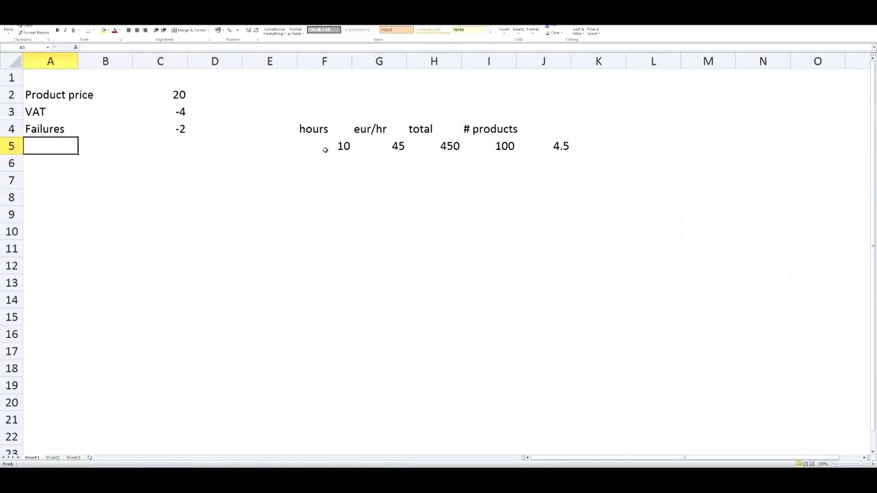
Step: Enter the 'net margin' label in A5 with -4 in C5
type("net margin")
key("Right")
key("Right")
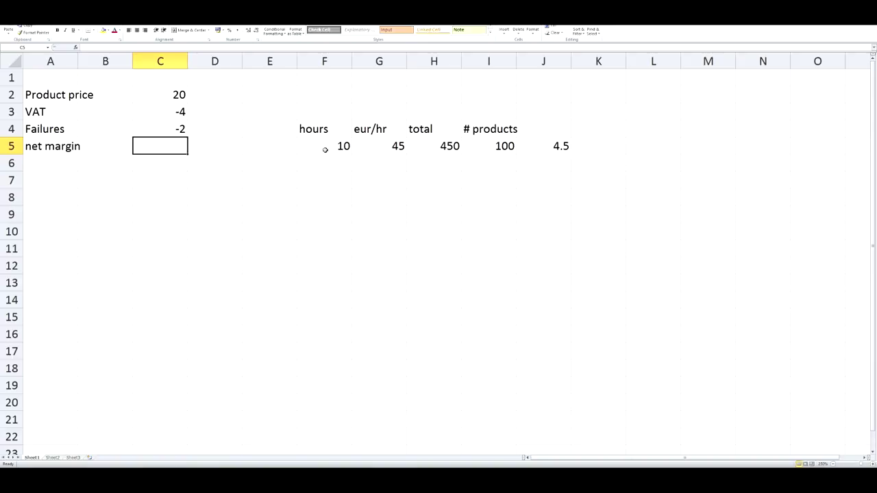
type("4")
key("Tab")
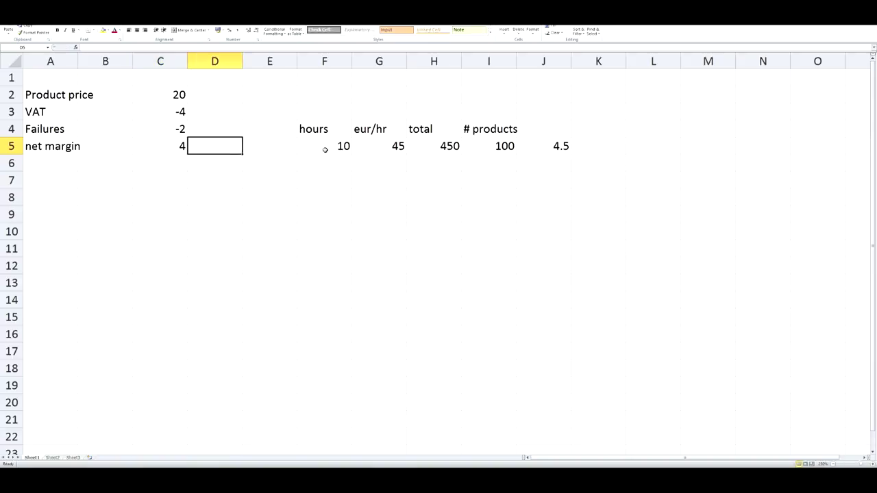
key("Left")
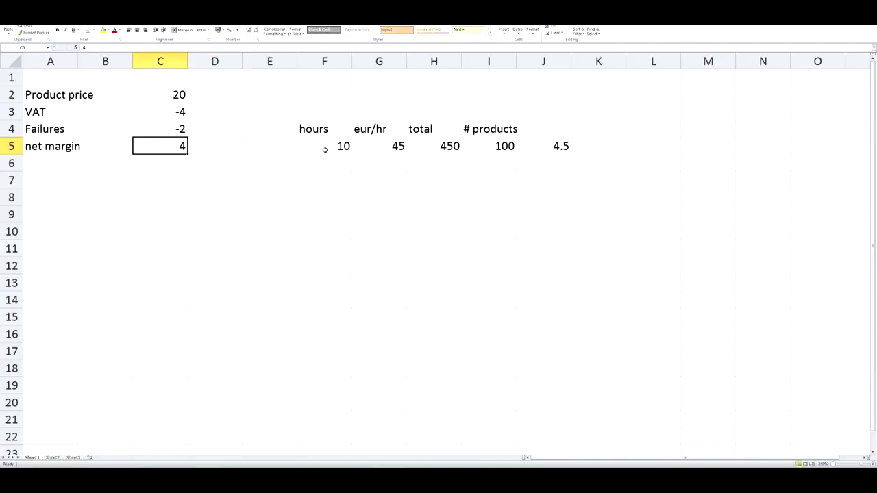
type("-4")
key("Return")
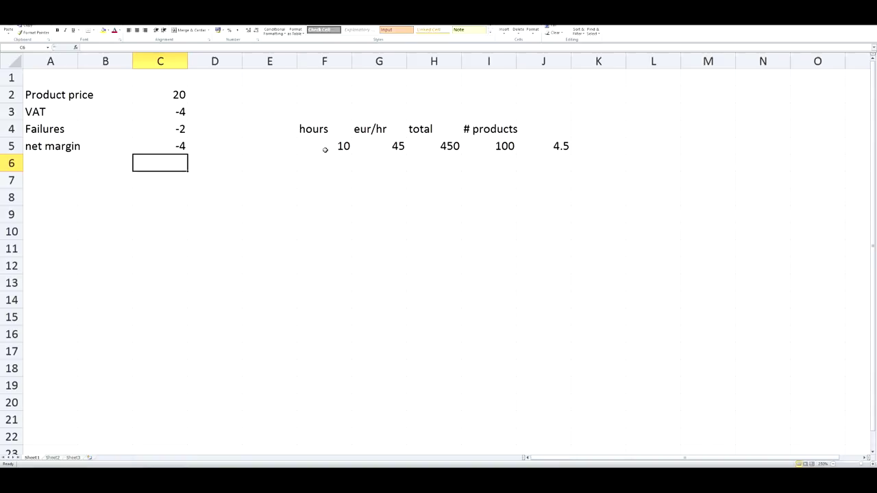
Step: Select the cost labels A2 to A5, then move down to cell A6
key("Left")
key("Left")
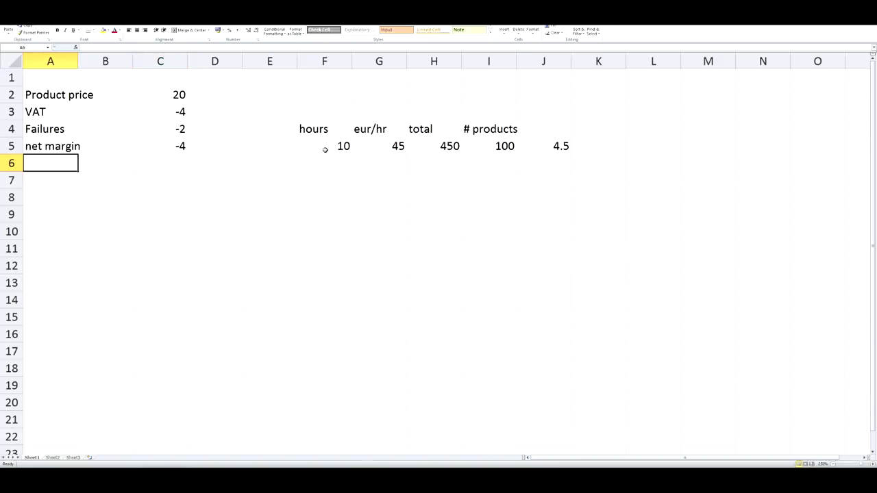
key("Up")
key("Up")
key("Up")
key("Up")
key("Down")
key("Down")
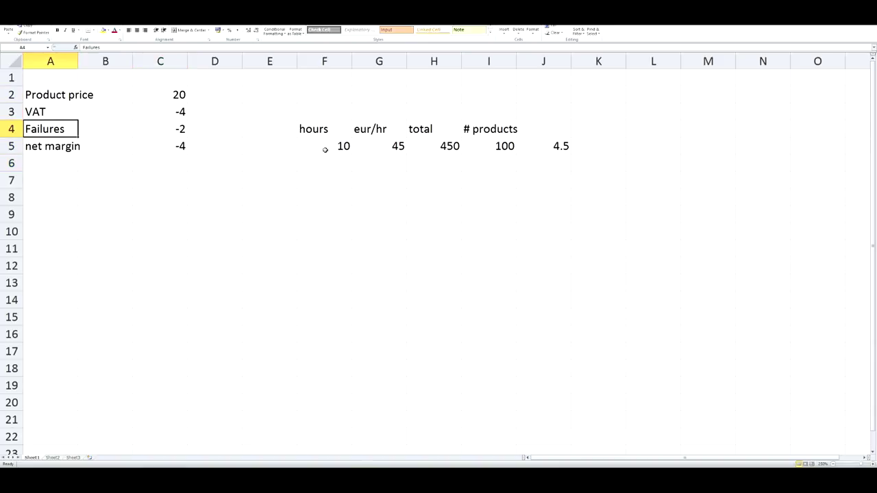
key("Down")
key("shift+Up")
key("shift+Up")
key("shift+Up")
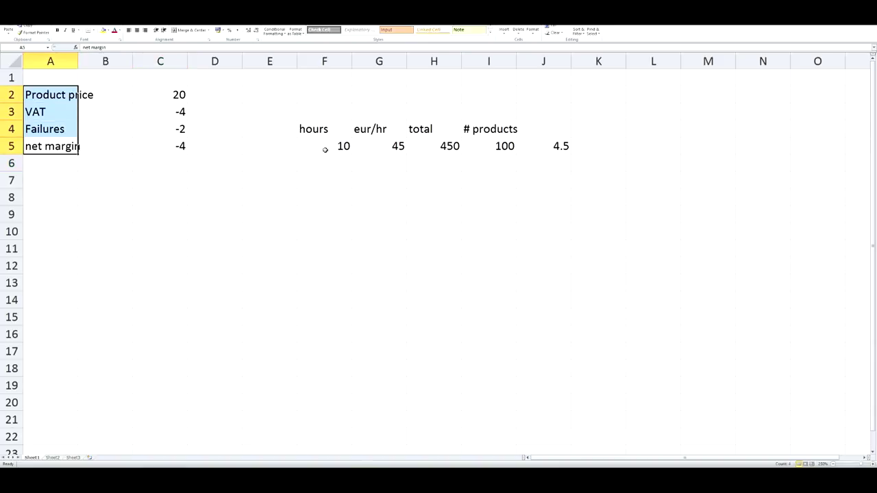
key("Down")
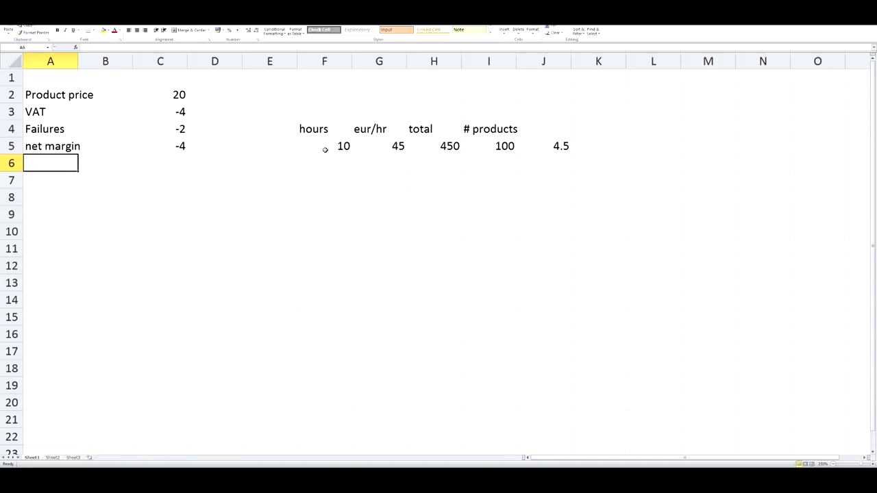
Step: Enter the 'BOM+assembly' label in A7 with =SUM(C2:C5) in C7, giving 10
key("Down")
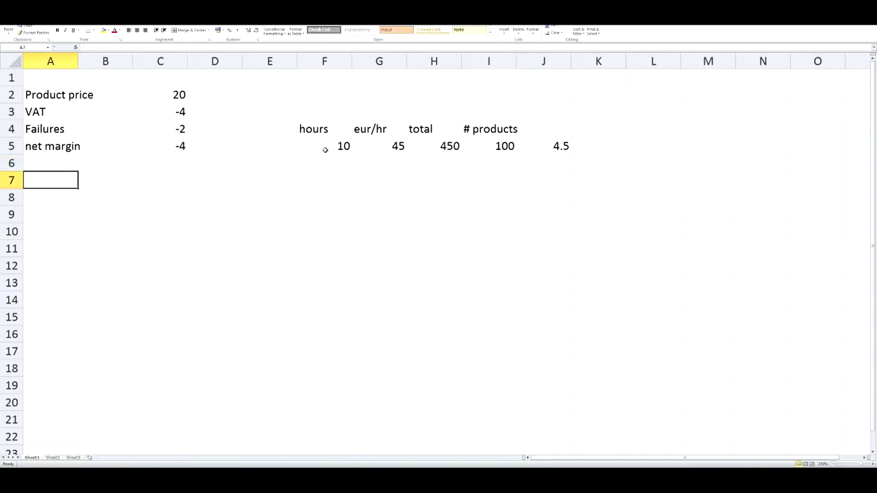
type("BOM")
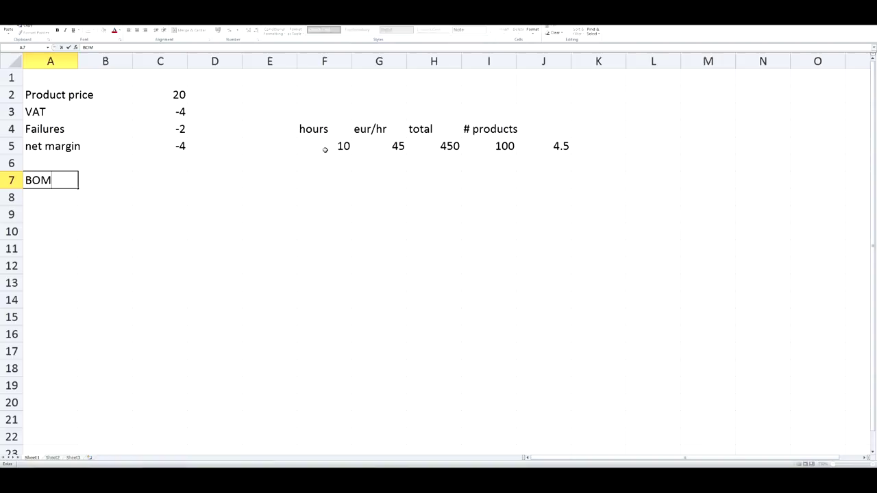
type("+assembly")
key("Tab")
key("Tab")
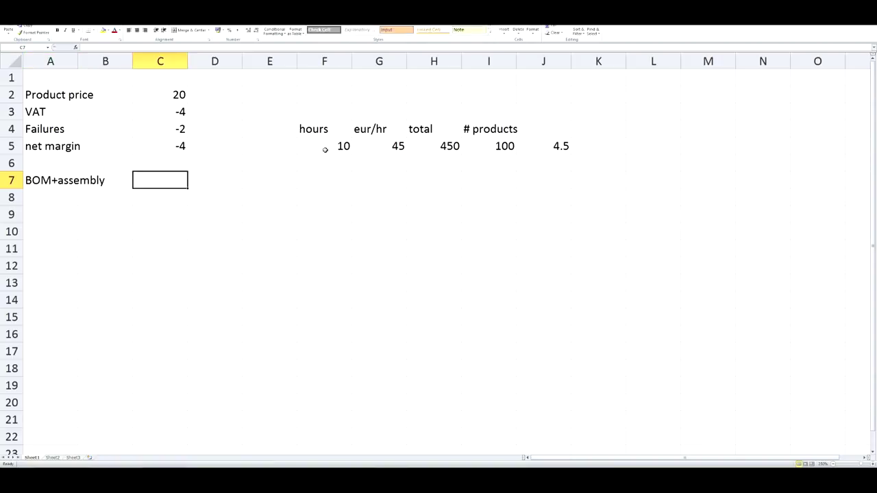
type("=")
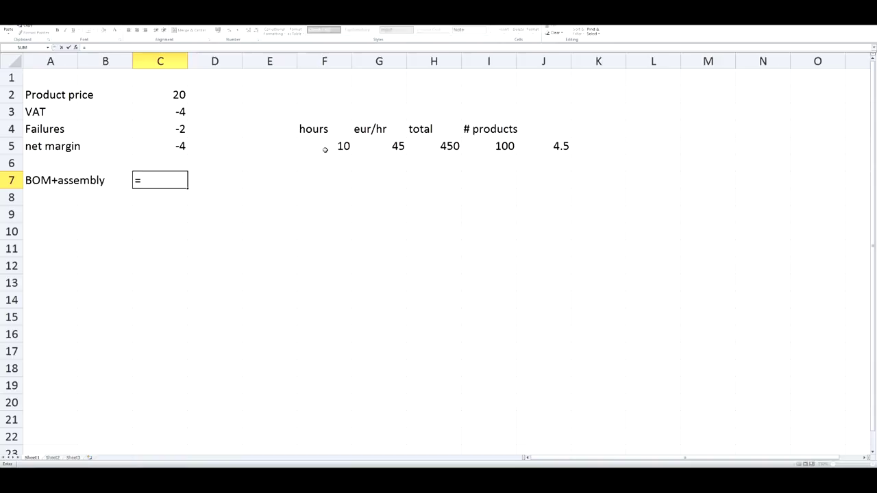
type("sum(C2:C5)")
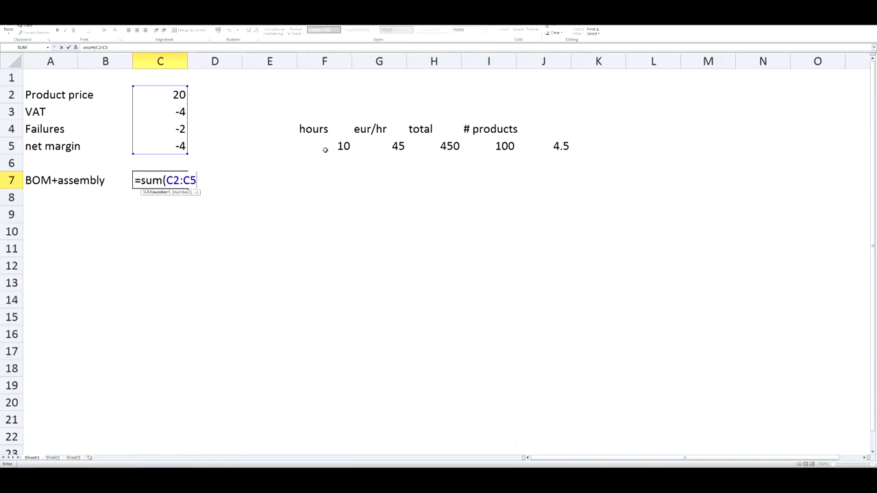
key("Return")
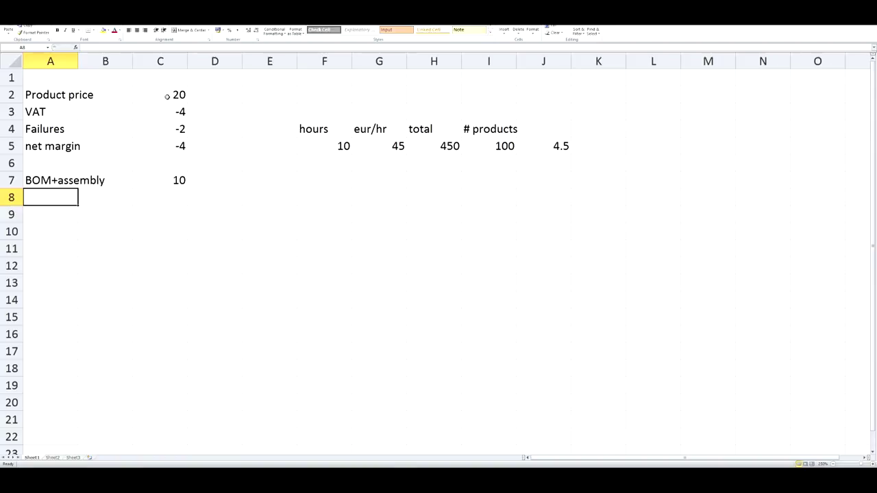
Step: Select the BOM+assembly row and check the total formula in C7
left_click(60, 180)
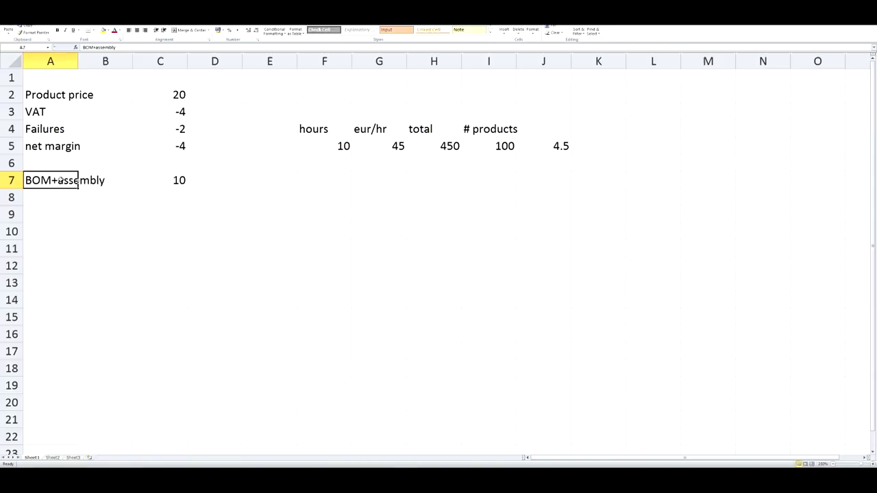
mouse_move(61, 180)
left_mouse_down()
mouse_move(137, 182)
mouse_move(59, 180)
left_mouse_up()
left_click(48, 179)
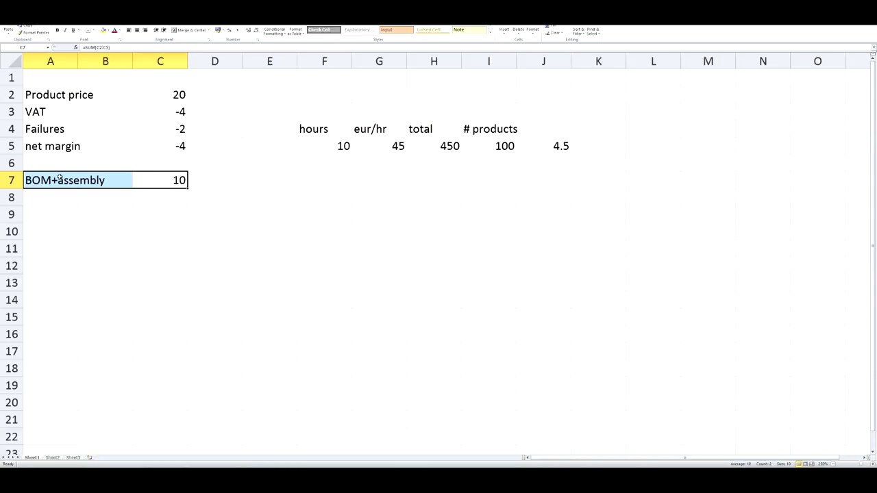
left_click(155, 182)
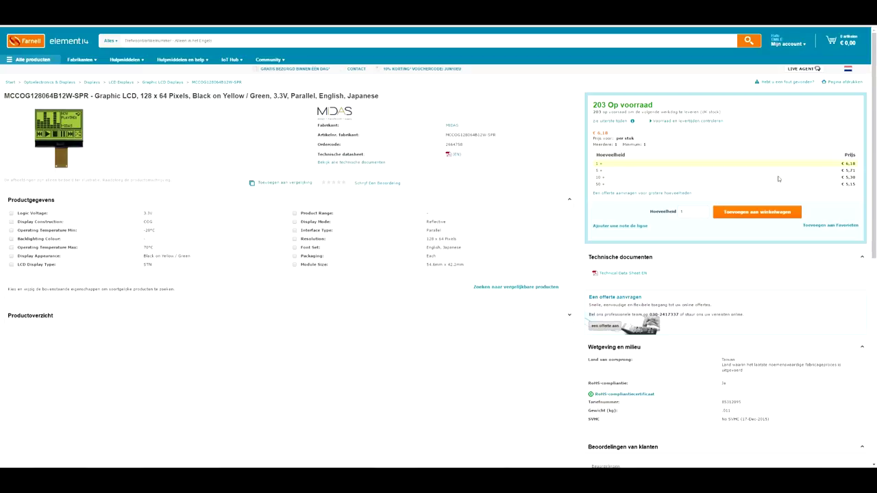
Step: Highlight the LCD's € 6,18 to € 5,15 price breaks, then clear the selection
left_click_drag(858, 187, 835, 164)
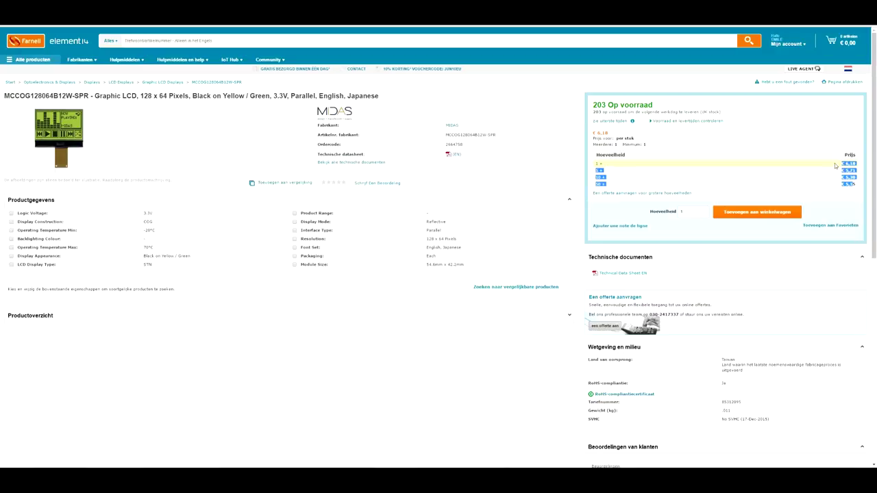
left_click(526, 179)
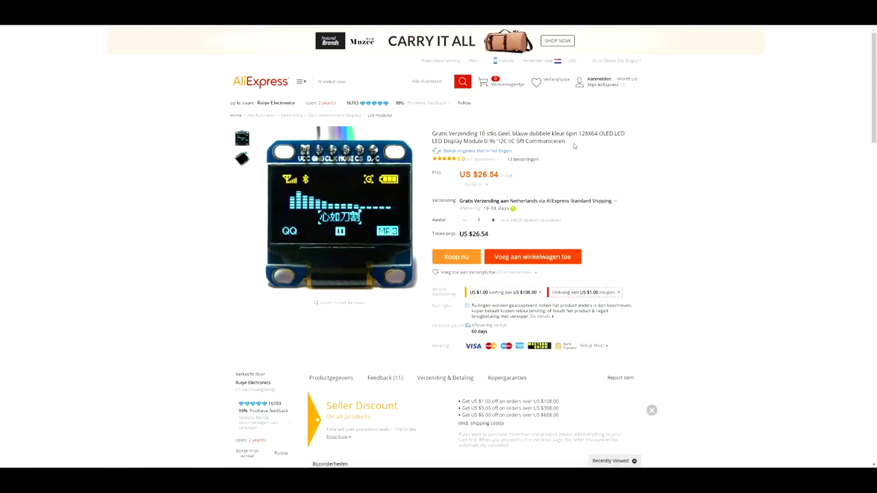
Step: Highlight the OLED listing's title, 10-piece quantity, US $26.54 price and per-piece price to compare
left_click_drag(566, 141, 484, 142)
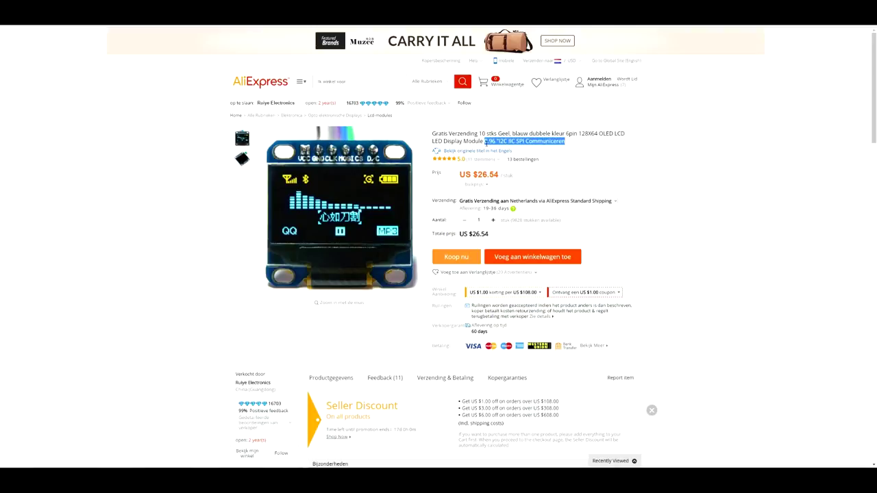
left_click(601, 174)
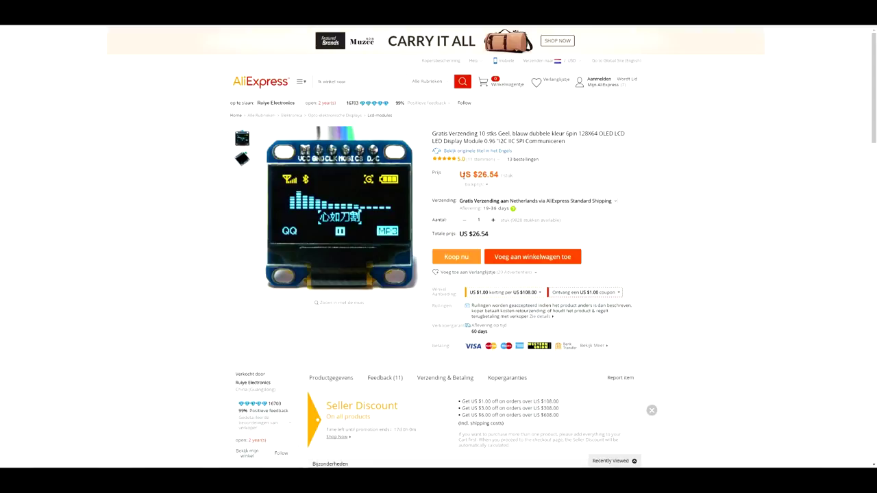
left_click_drag(460, 177, 499, 176)
left_click(514, 176)
left_click_drag(481, 133, 498, 135)
left_click_drag(432, 132, 607, 156)
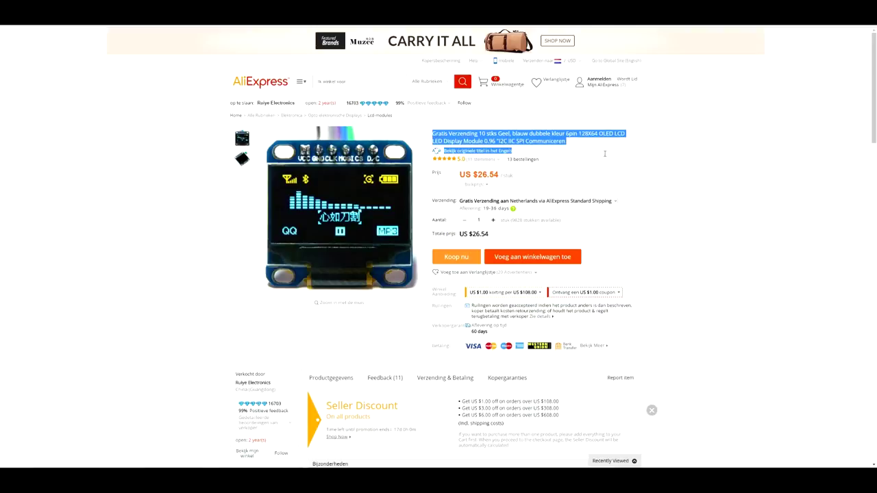
left_click(606, 156)
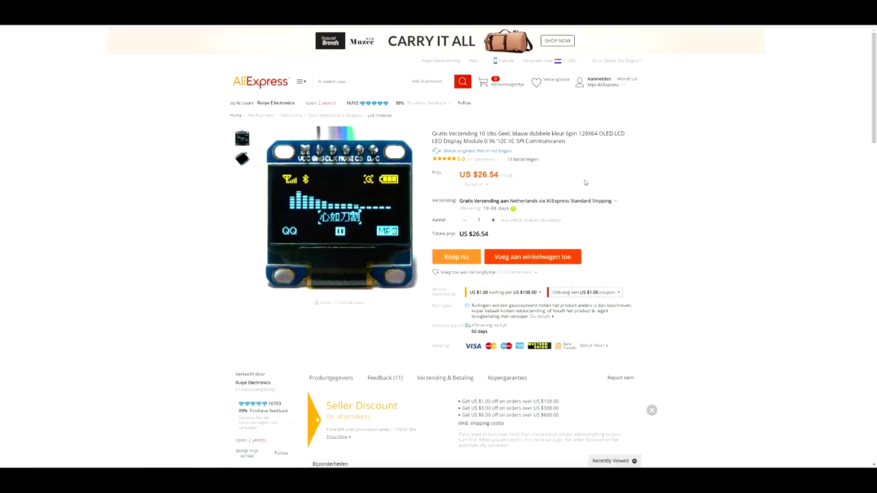
left_click_drag(537, 182, 474, 178)
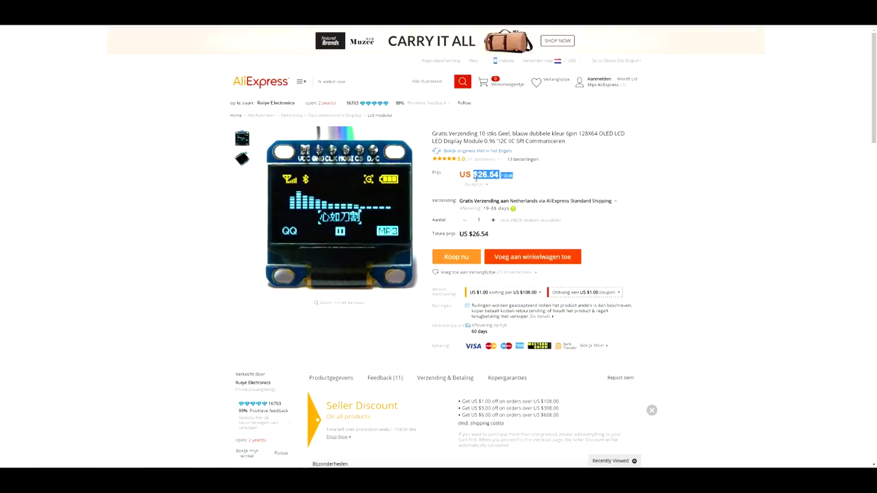
left_click(537, 180)
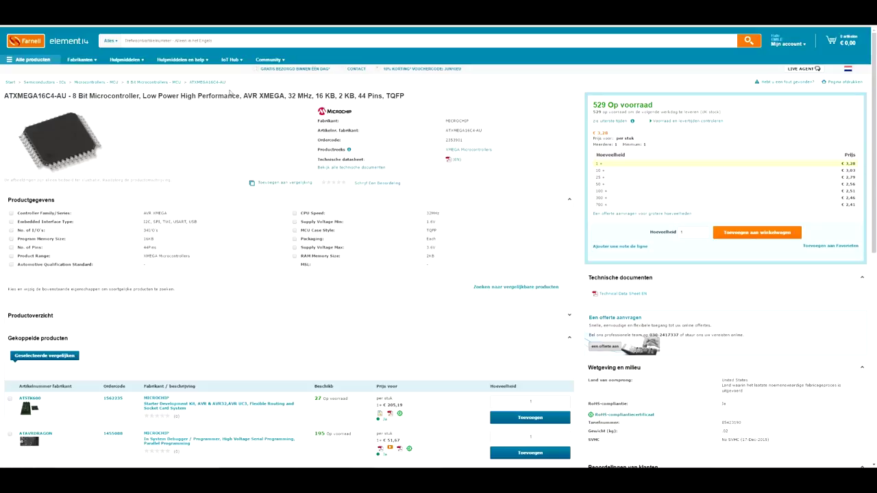
left_click_drag(404, 96, 27, 97)
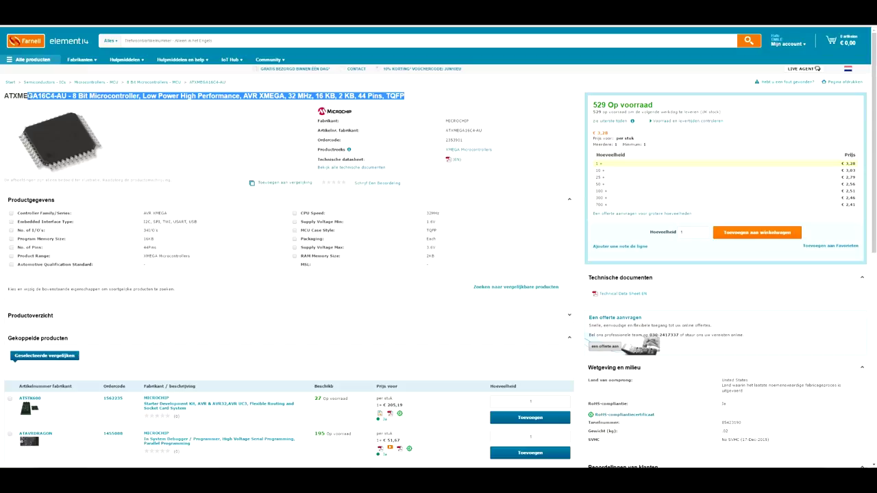
left_click(220, 126)
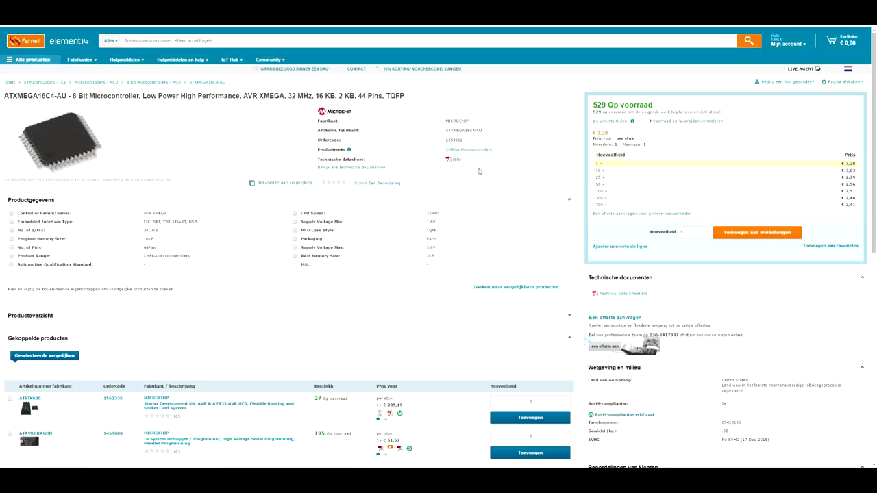
left_click_drag(479, 171, 409, 112)
left_click(413, 109)
key("alt+Tab")
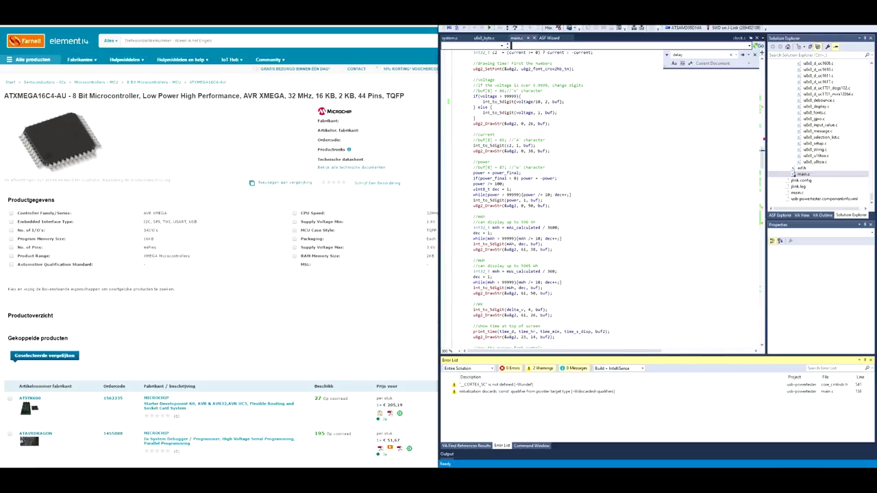
key("super+Up")
scroll(396, 172, "up", 20)
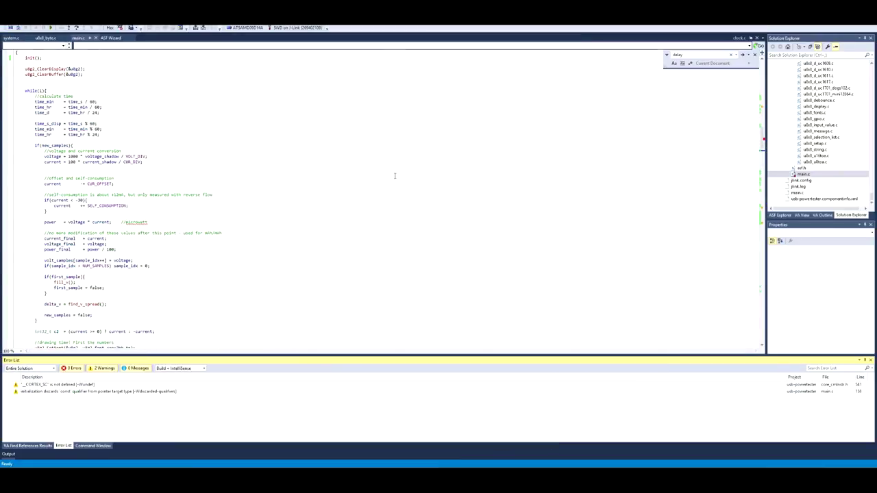
scroll(394, 191, "up", 15)
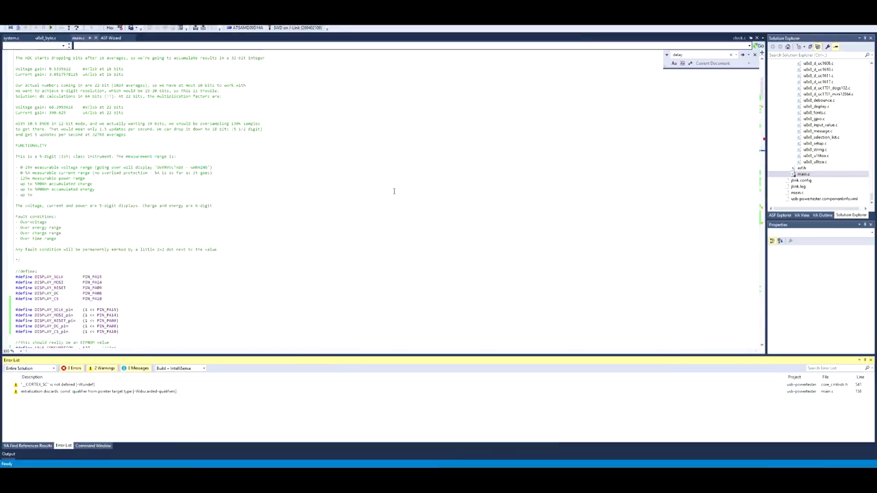
scroll(274, 178, "down", 20)
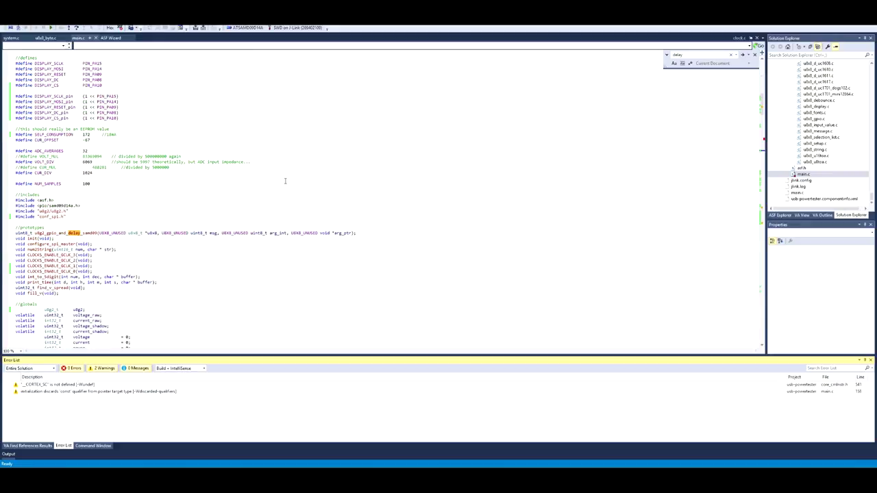
scroll(283, 180, "down", 3)
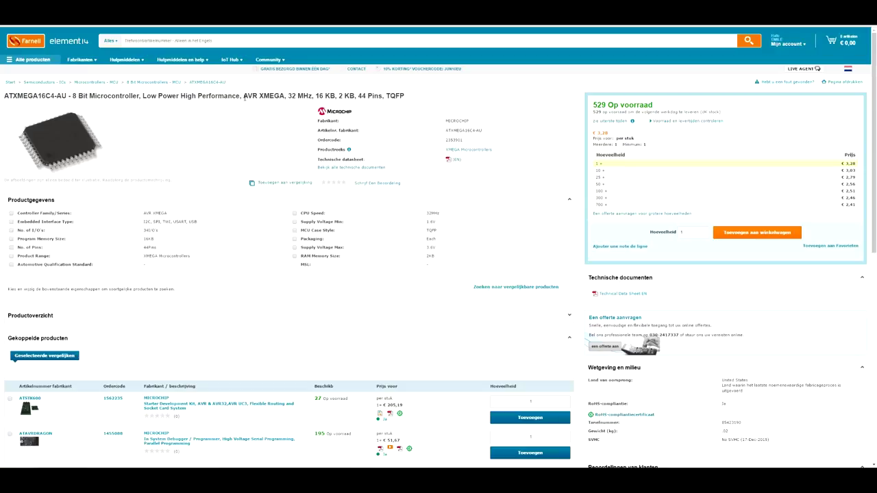
Step: Highlight the XMEGA title's memory and package details and its first quantity price breaks
left_click_drag(415, 100, 335, 97)
left_click(277, 102)
left_click_drag(842, 164, 843, 183)
left_click(834, 177)
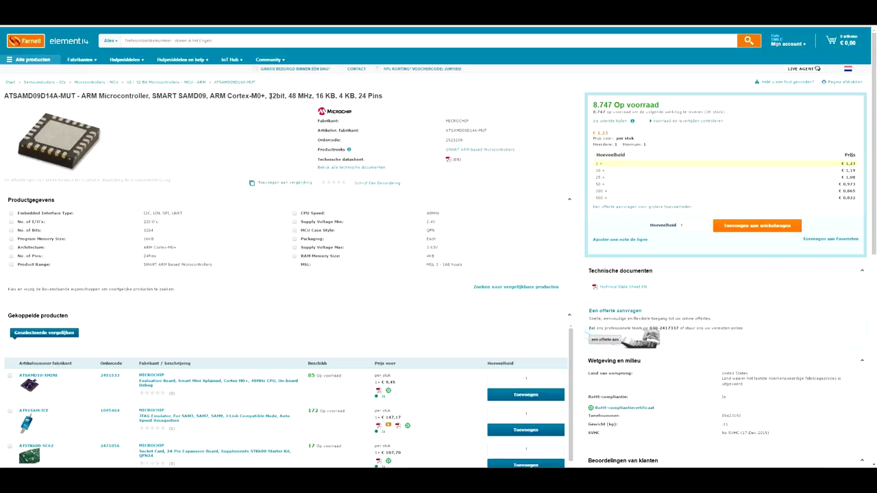
Step: Review the SAMD09 title specs, 48 MHz clock, image caption and price breaks up to 500+
left_click_drag(270, 95, 4, 95)
left_click(290, 96)
left_click_drag(288, 96, 355, 96)
left_click(257, 123)
left_click_drag(156, 185, 62, 156)
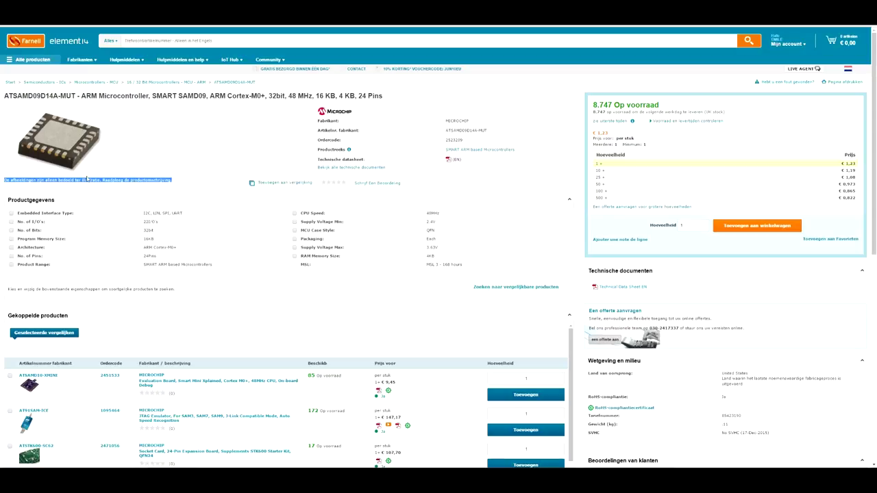
left_click(84, 179)
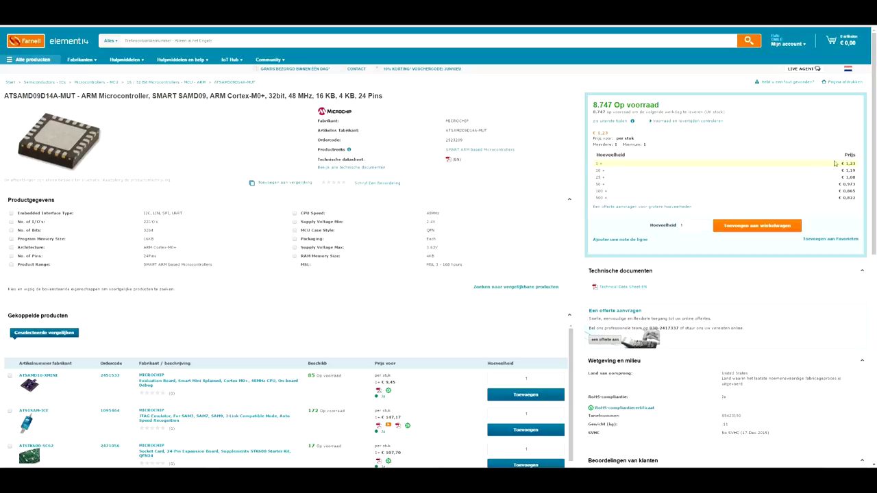
left_click_drag(851, 164, 825, 165)
mouse_move(860, 200)
left_mouse_down()
mouse_move(851, 192)
mouse_move(863, 208)
left_mouse_up()
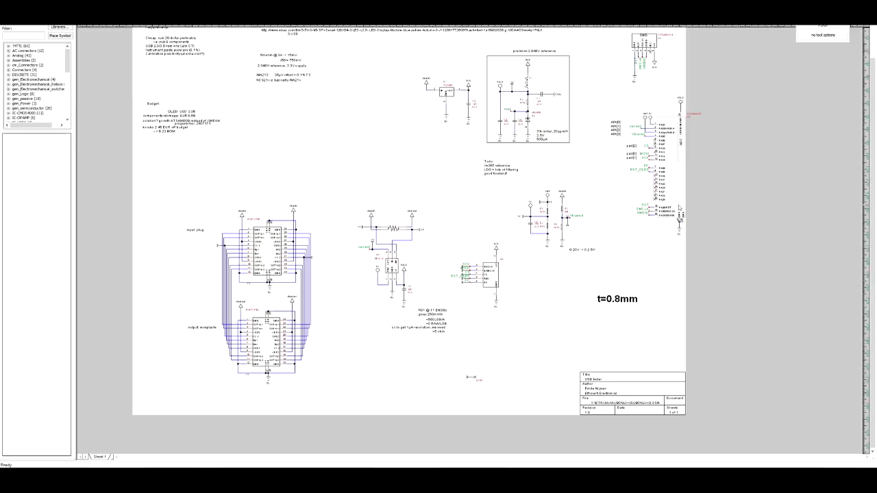
left_click(667, 206)
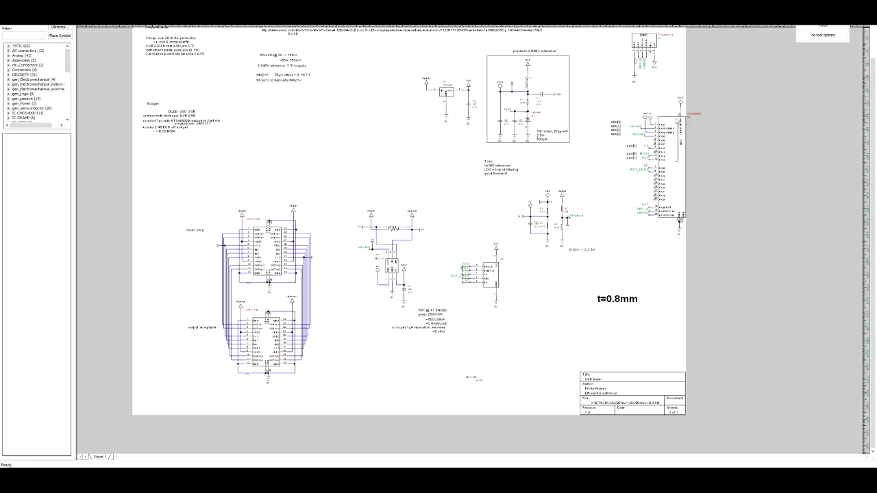
left_click(673, 135)
scroll(242, 278, "up", 3)
left_click(286, 257)
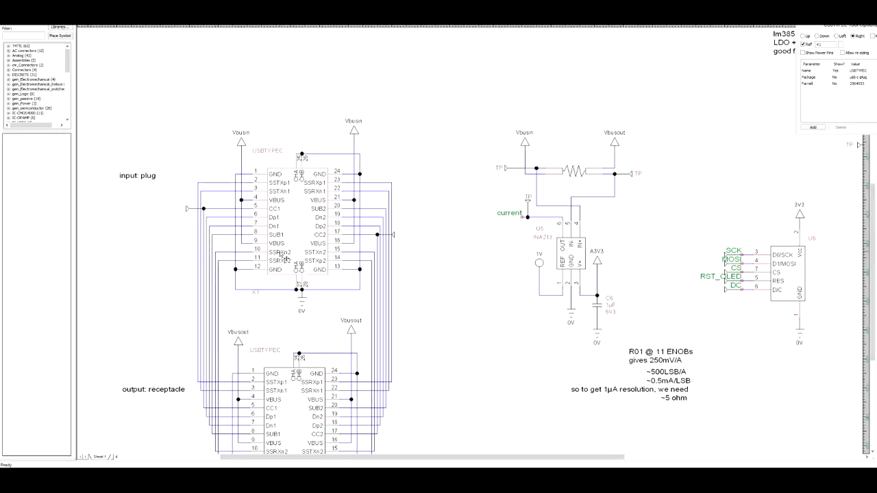
scroll(137, 235, "down", 5)
scroll(137, 235, "up", 1)
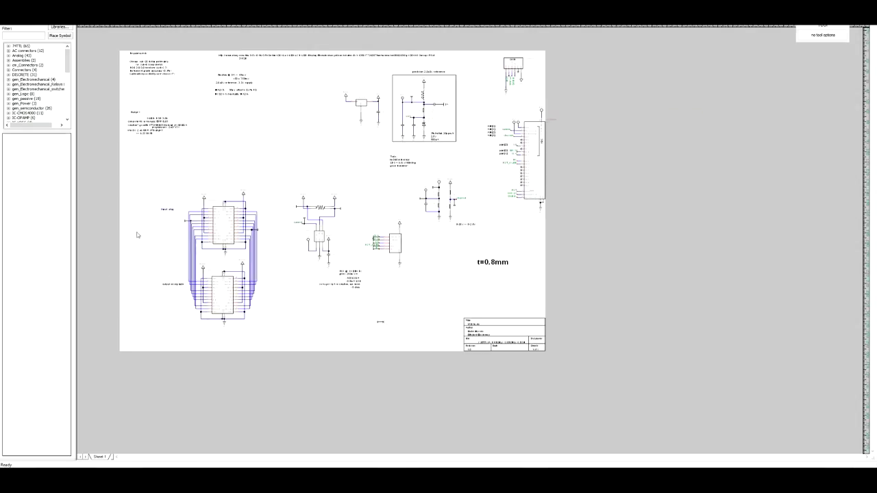
scroll(172, 269, "up", 1)
scroll(236, 351, "up", 1)
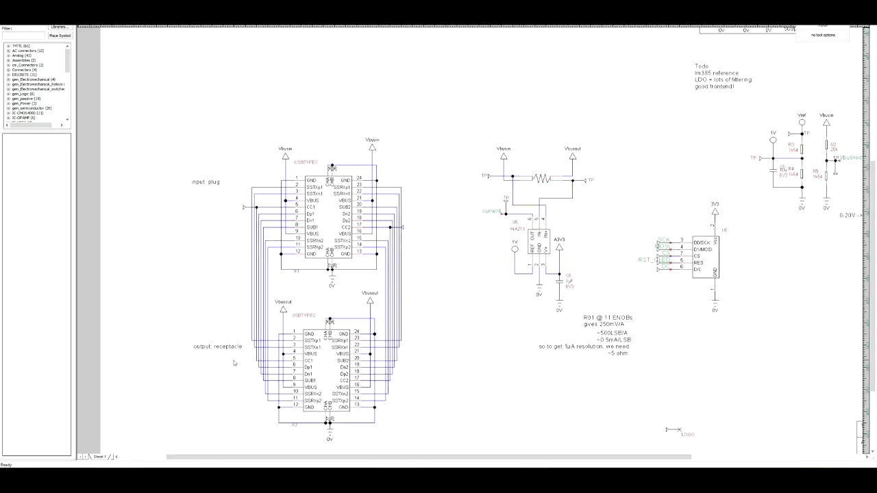
scroll(237, 352, "up", 1)
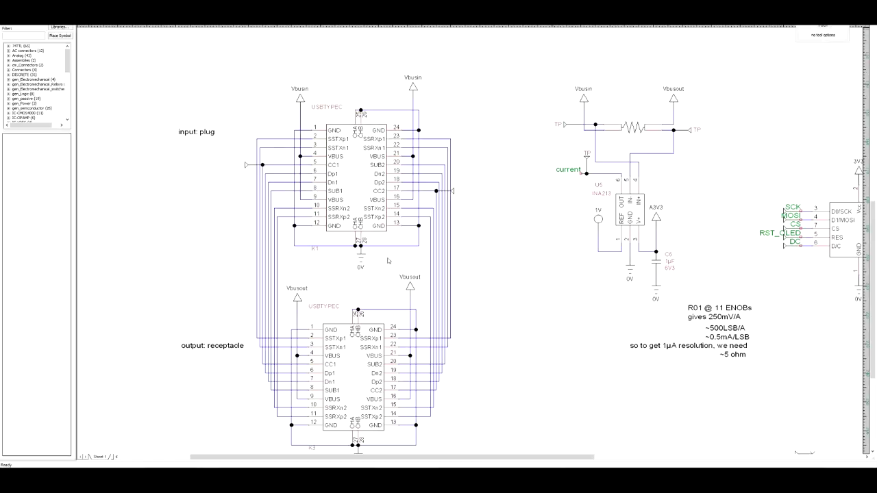
scroll(410, 274, "down", 1)
scroll(410, 273, "down", 3)
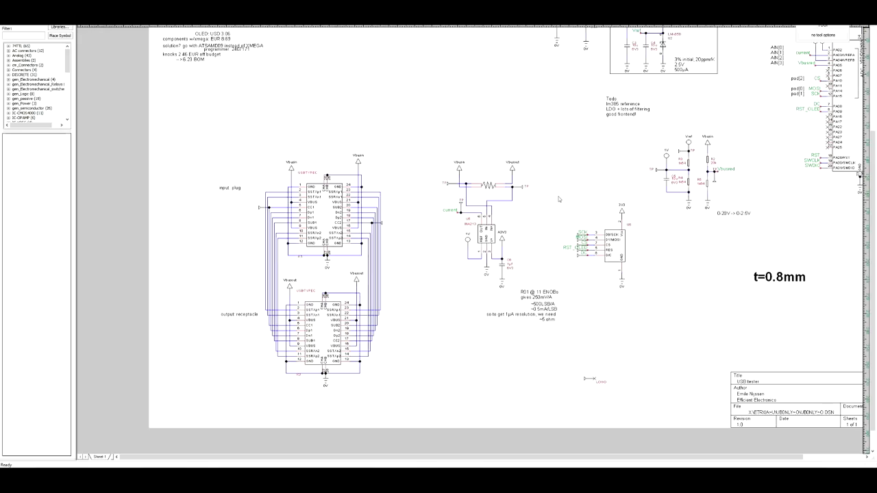
scroll(559, 194, "up", 5)
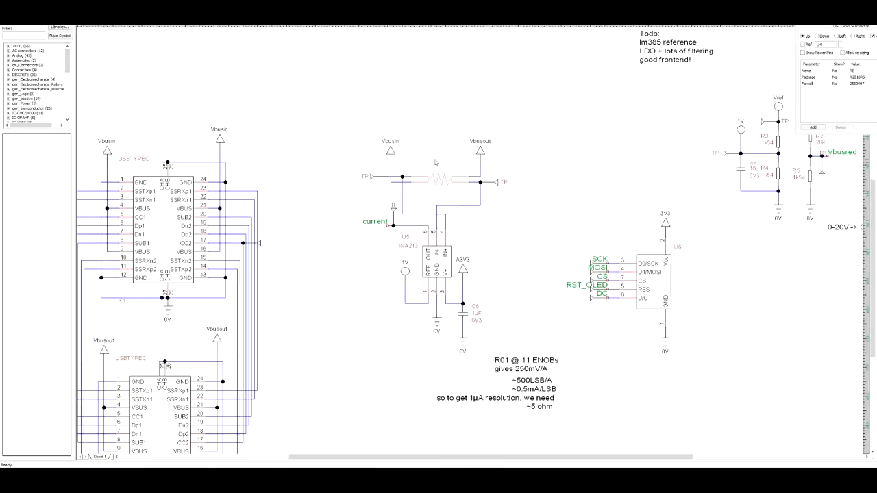
left_click_drag(407, 157, 445, 152)
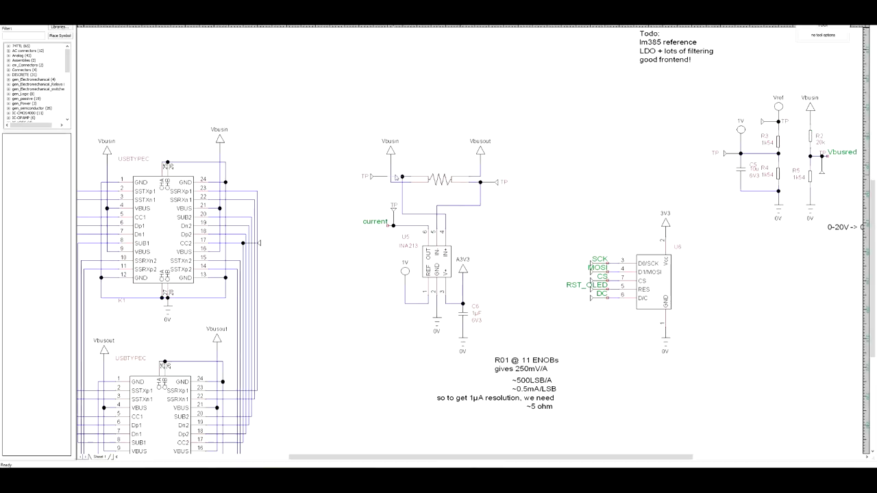
left_click_drag(395, 177, 444, 188)
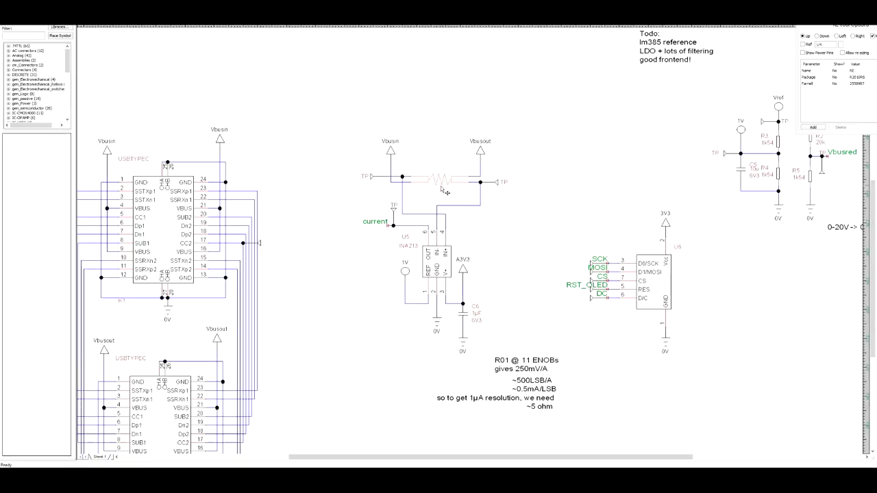
left_click(423, 195)
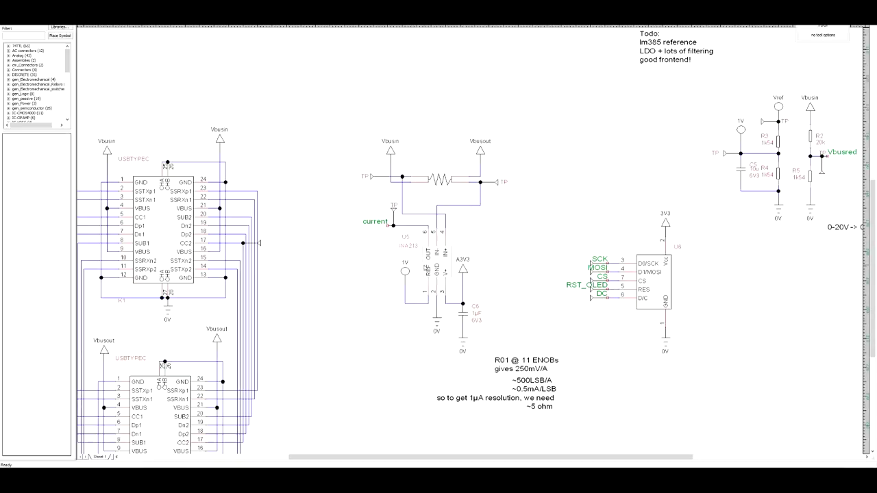
left_click(425, 267)
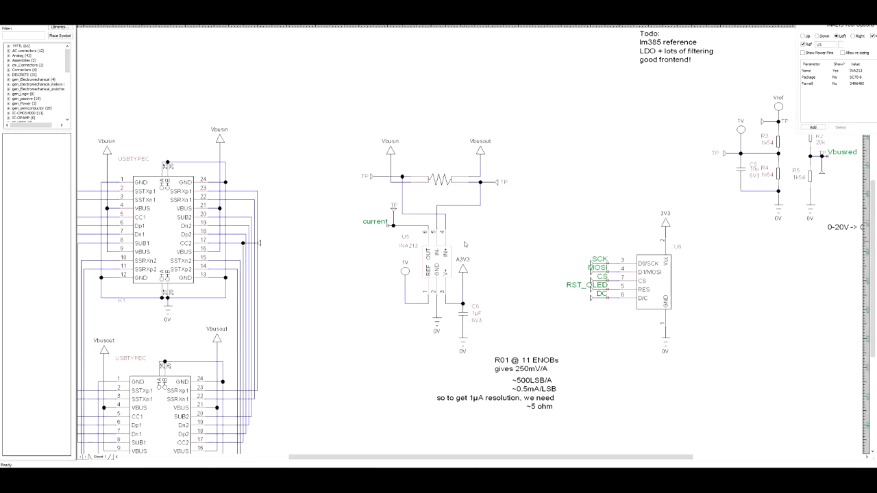
left_click(462, 248)
scroll(461, 249, "up", 1)
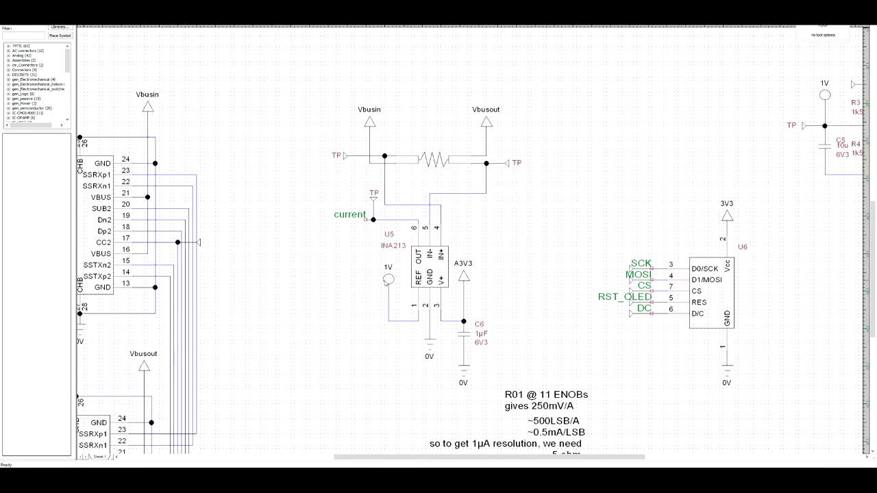
scroll(402, 315, "down", 3)
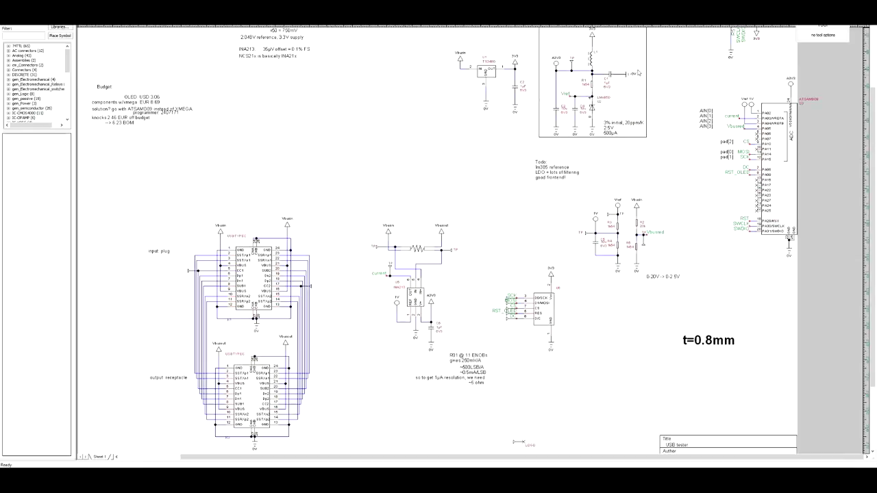
scroll(610, 85, "up", 2)
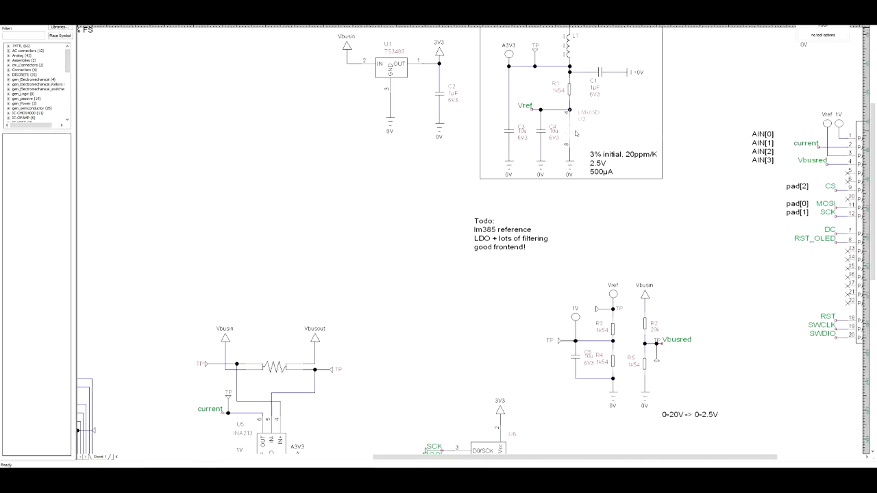
left_click(576, 133)
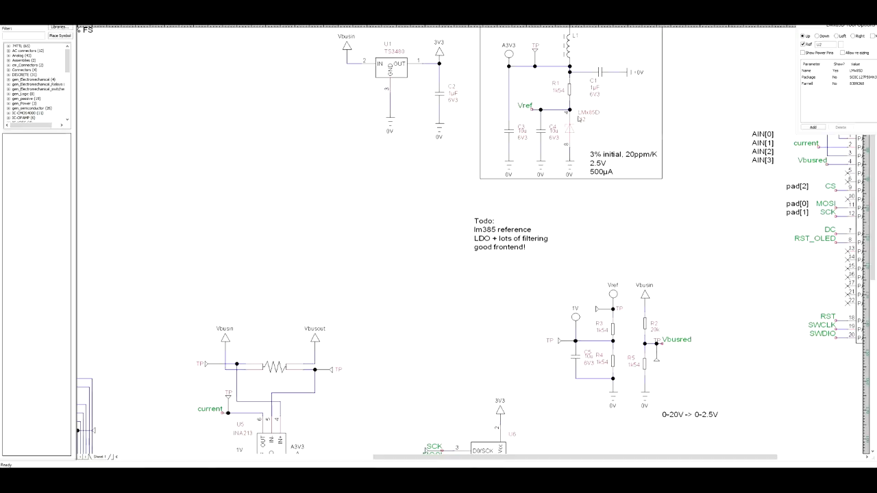
left_click(609, 114)
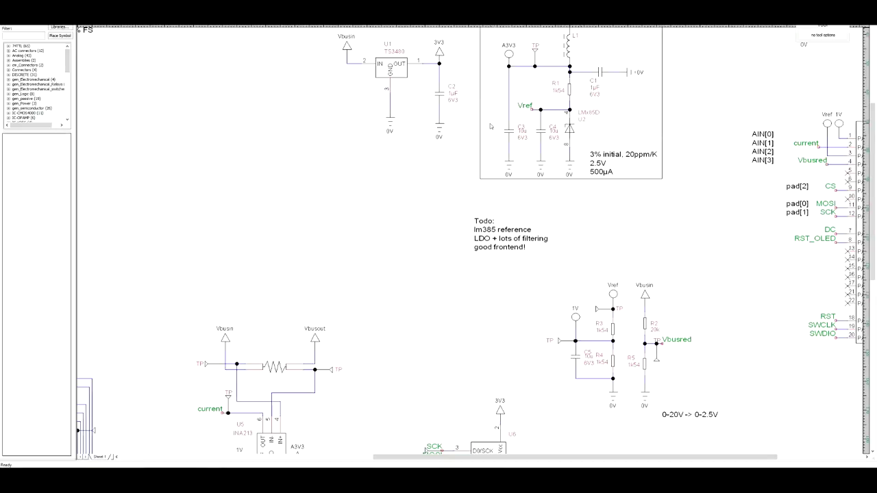
scroll(491, 126, "down", 3)
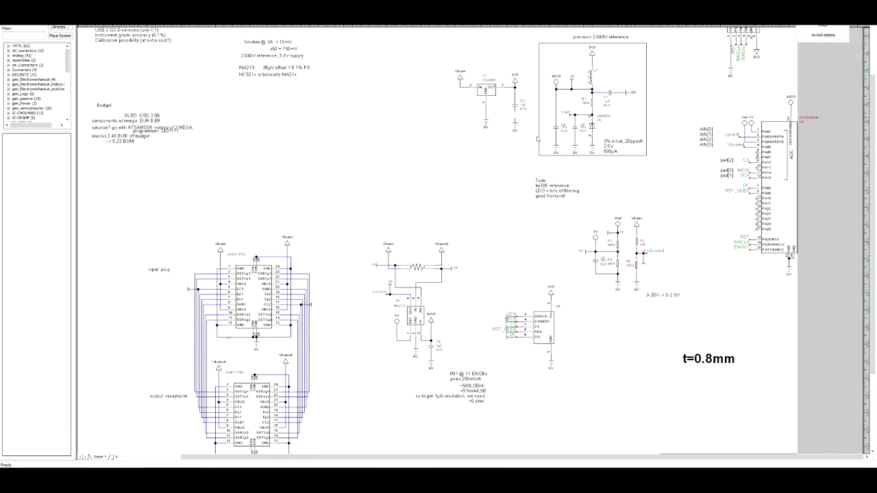
left_click(486, 91)
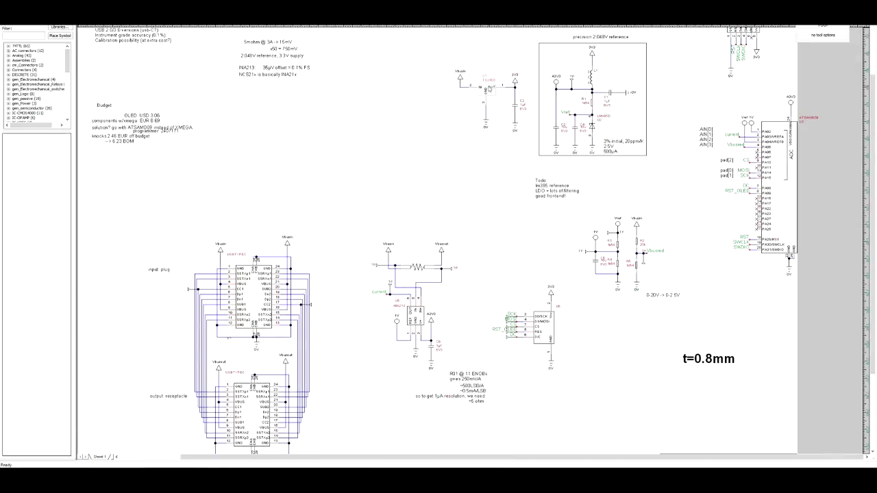
left_click(461, 61)
scroll(505, 63, "up", 3)
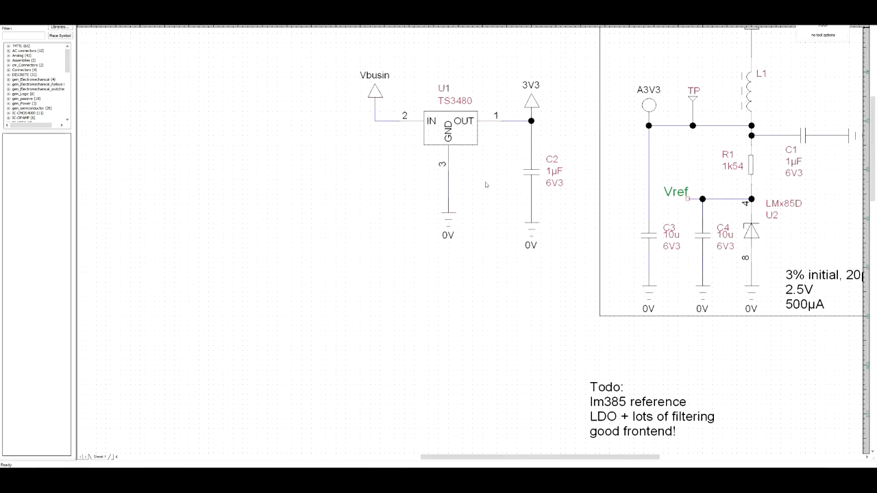
scroll(485, 184, "down", 4)
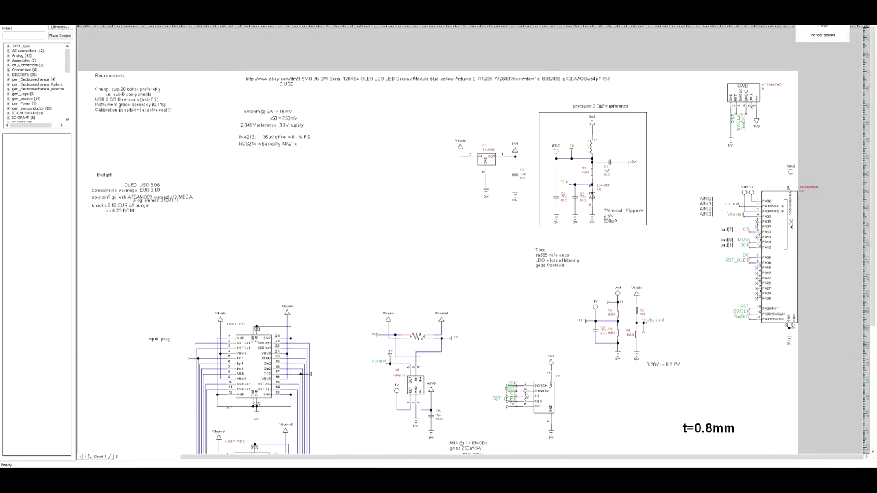
scroll(525, 396, "up", 3)
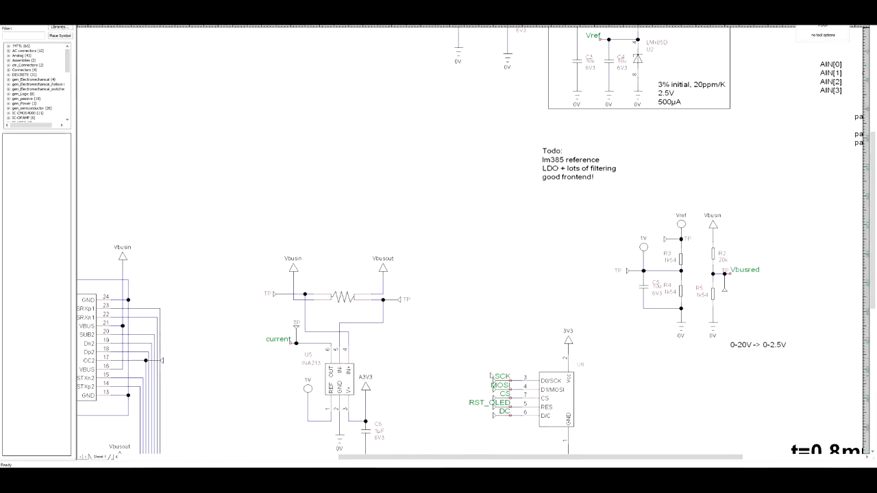
left_click_drag(630, 205, 731, 335)
left_click(781, 300)
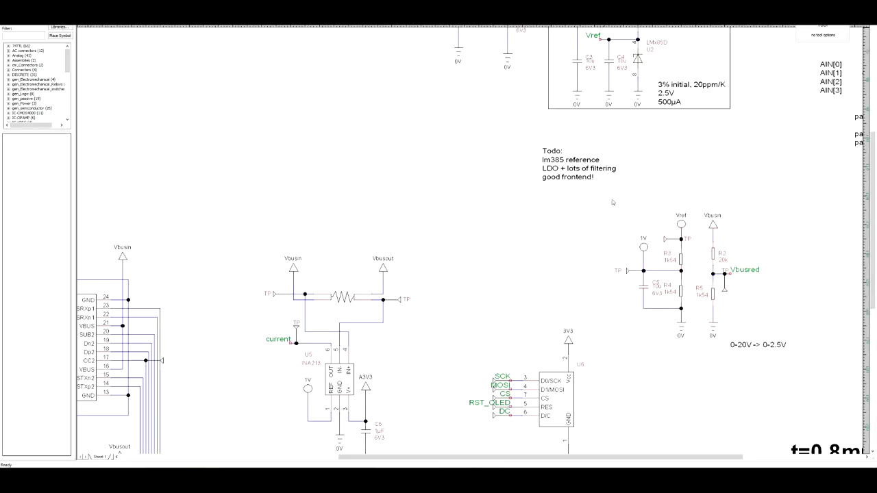
scroll(615, 292, "down", 5)
scroll(565, 195, "up", 3)
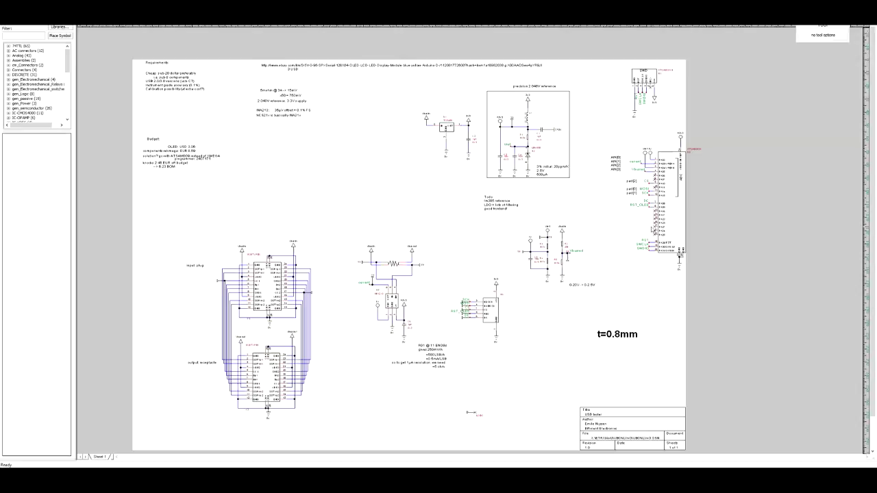
scroll(606, 188, "up", 2)
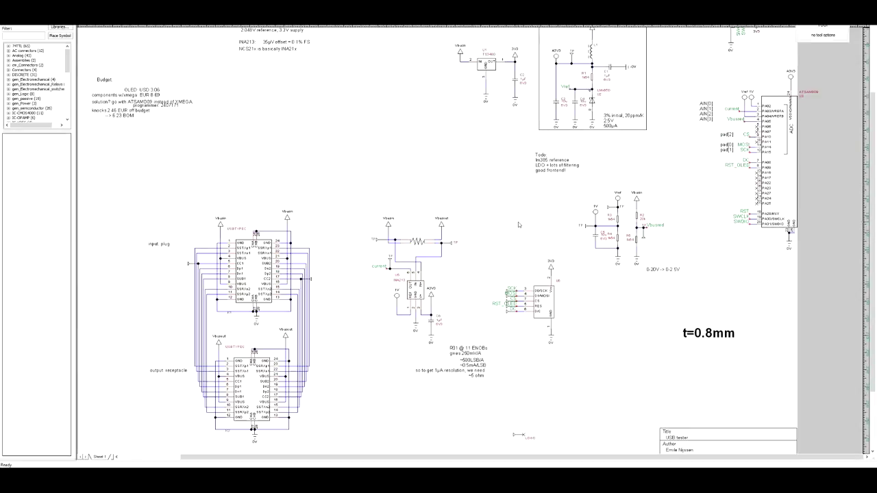
left_click(267, 284)
left_click(278, 385)
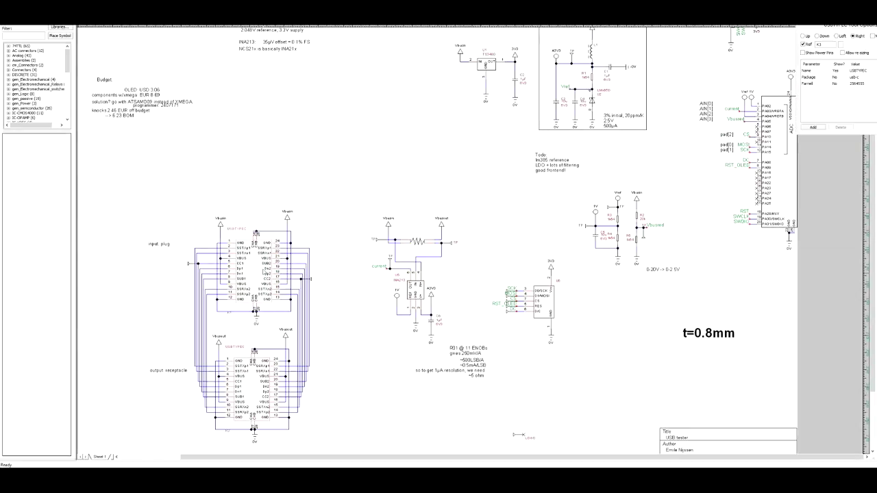
key("Escape")
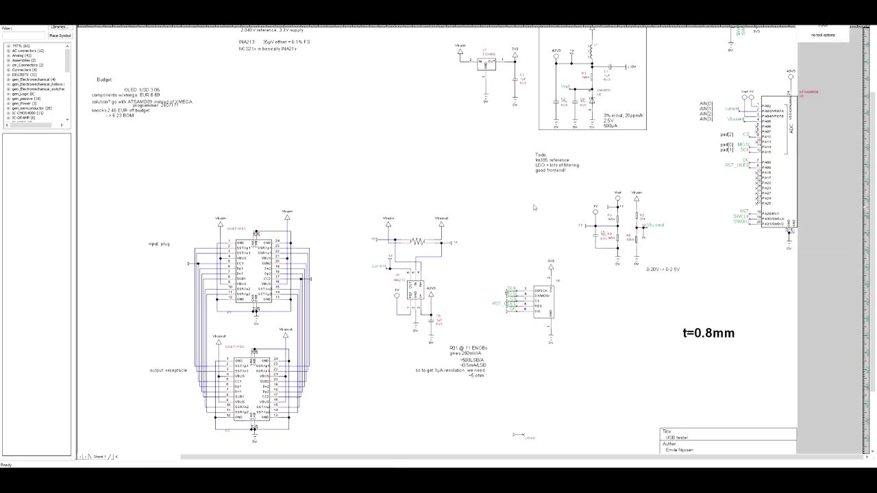
scroll(619, 177, "down", 3)
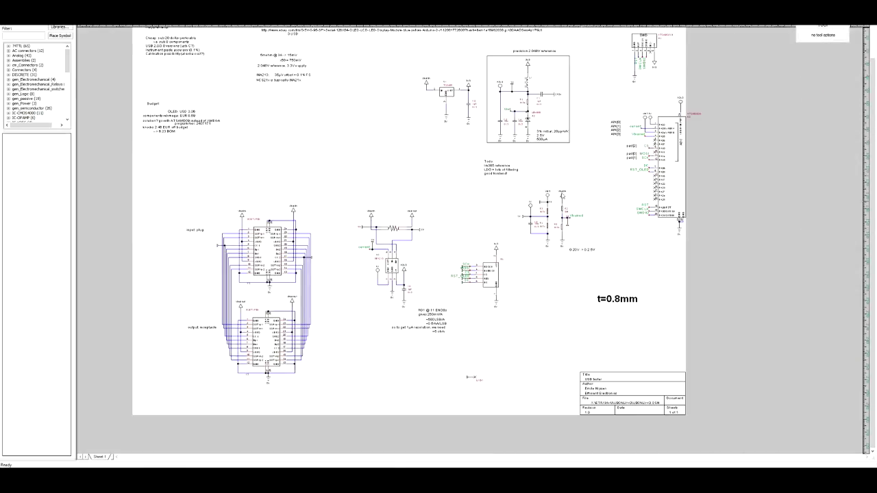
left_click(487, 75)
key("Delete")
key("ctrl+z")
scroll(435, 152, "up", 2)
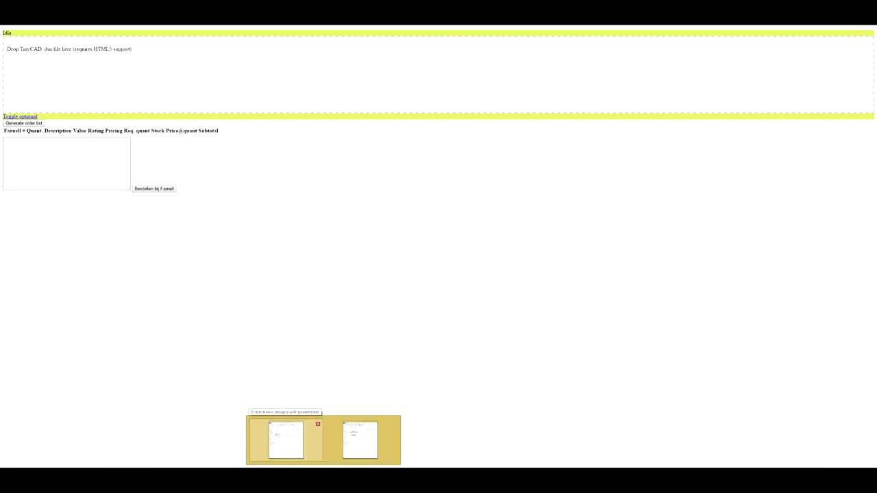
Step: Bring up the BOM tool page and the usb-powertester folder, and select usb-powertester.DSN
left_click(286, 438)
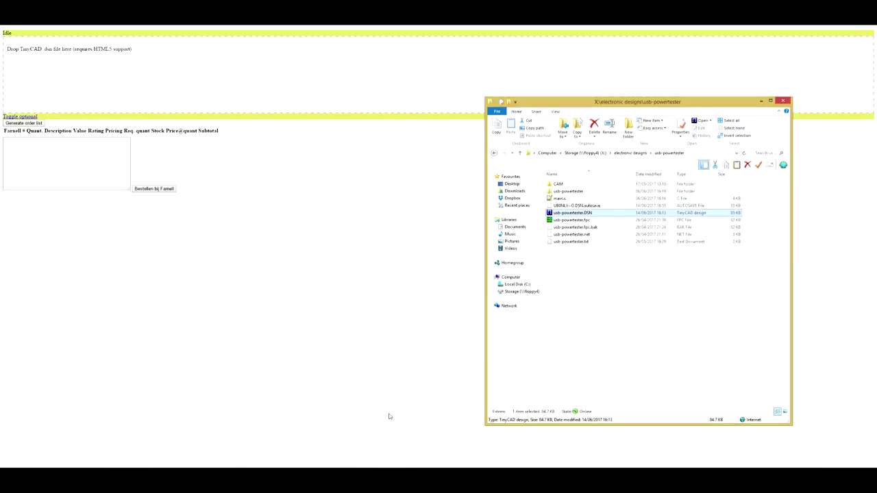
left_click(580, 270)
left_click(574, 216)
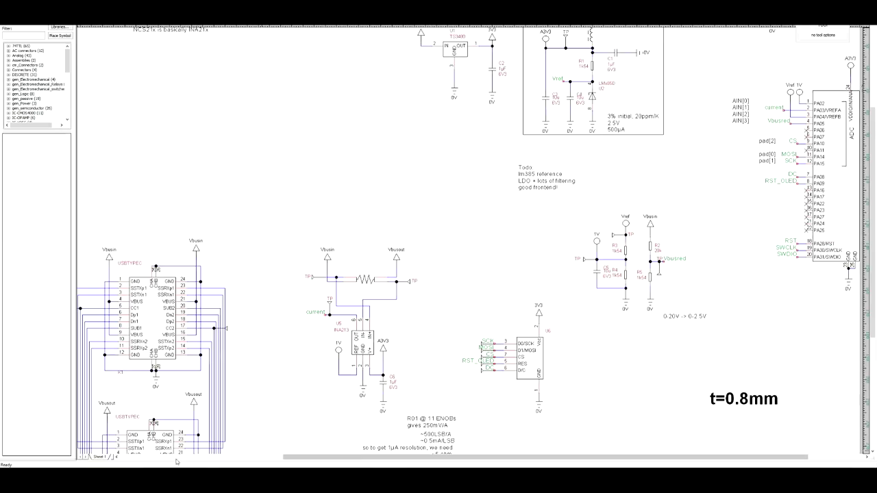
Step: Load usb-powertester.DSN into the BOM tool, pricing 36 parts at € 12.57 total
scroll(344, 221, "up", 2)
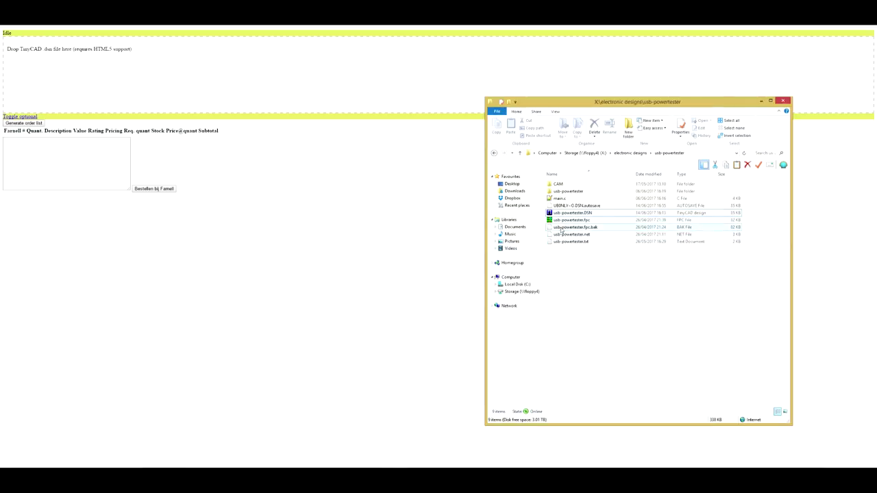
left_click(564, 215)
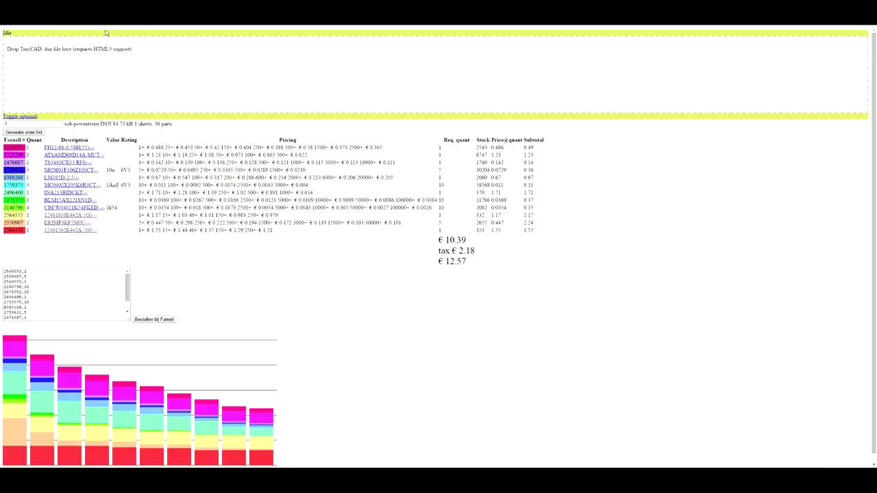
left_click_drag(133, 48, 6, 49)
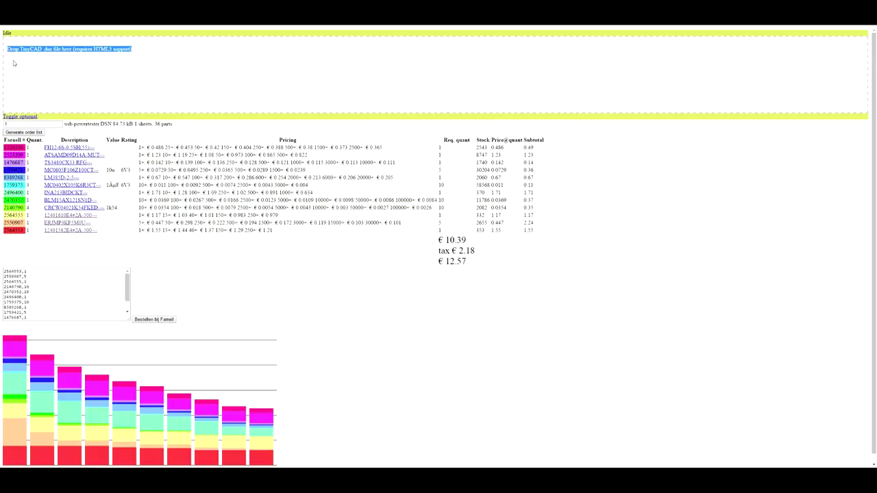
left_click(13, 63)
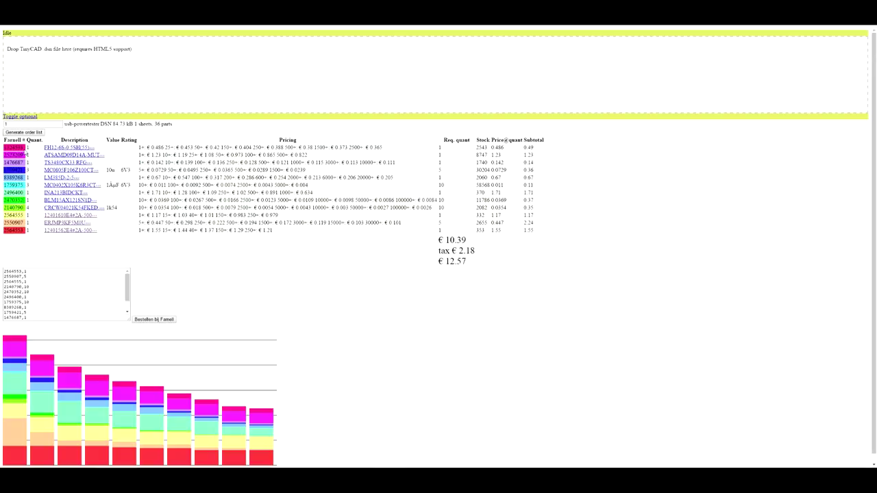
left_click_drag(25, 148, 96, 148)
left_click(27, 170)
key("ctrl+plus")
key("ctrl+plus")
key("ctrl+plus")
key("ctrl+plus")
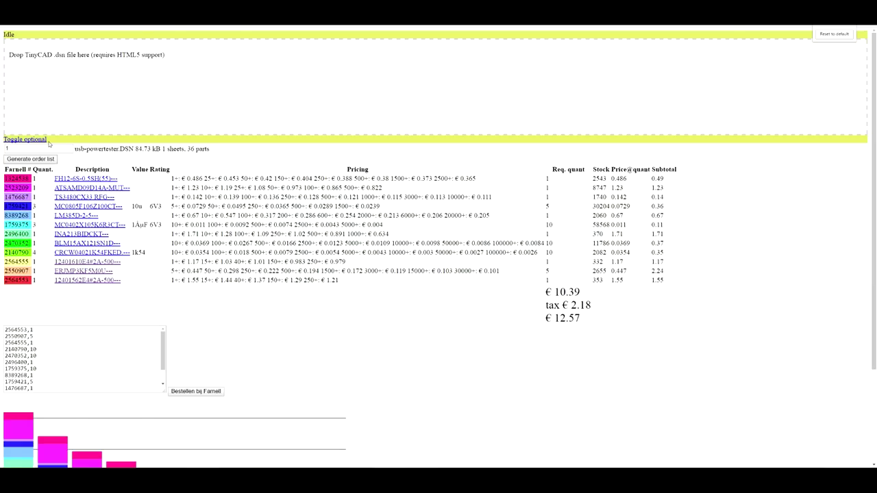
scroll(53, 143, "down", 1)
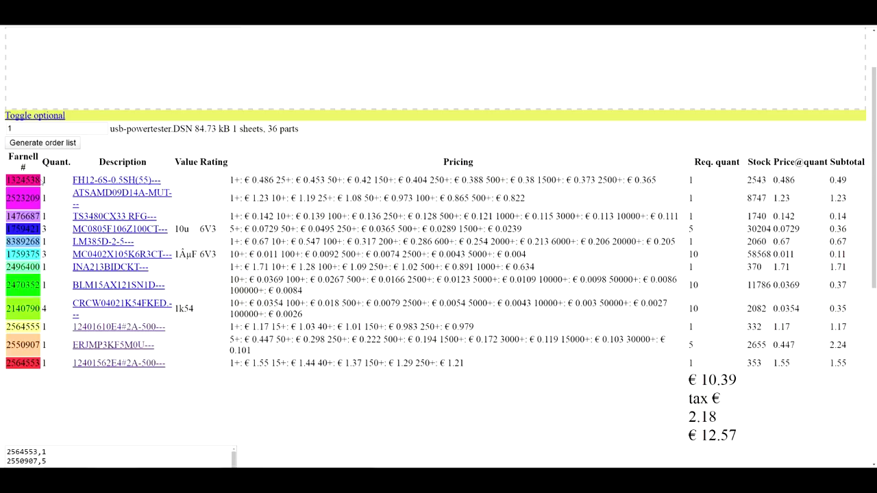
left_click_drag(42, 180, 44, 174)
left_click(55, 180)
left_click(98, 182)
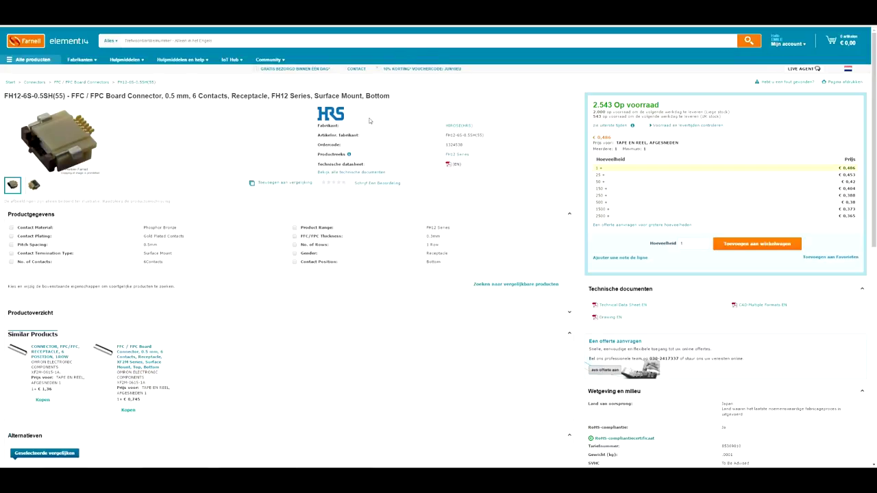
key("ctrl+w")
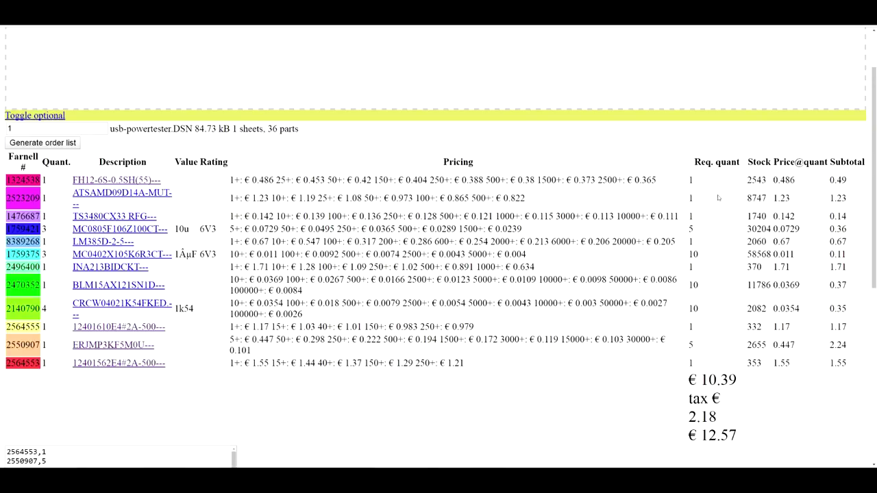
left_click_drag(757, 178, 793, 192)
left_click(793, 191)
scroll(158, 173, "down", 1)
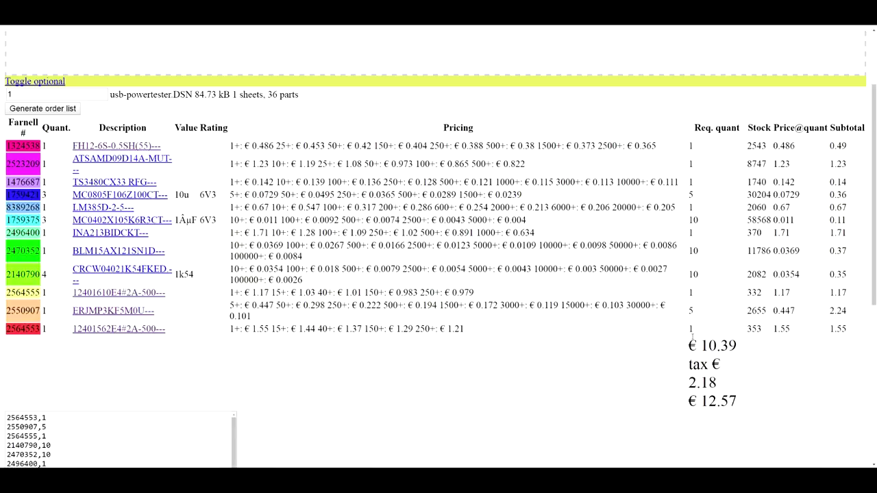
left_click_drag(696, 348, 731, 347)
left_click(587, 347)
Step: Set the board quantity to 100 and regenerate the order list
scroll(103, 94, "up", 3)
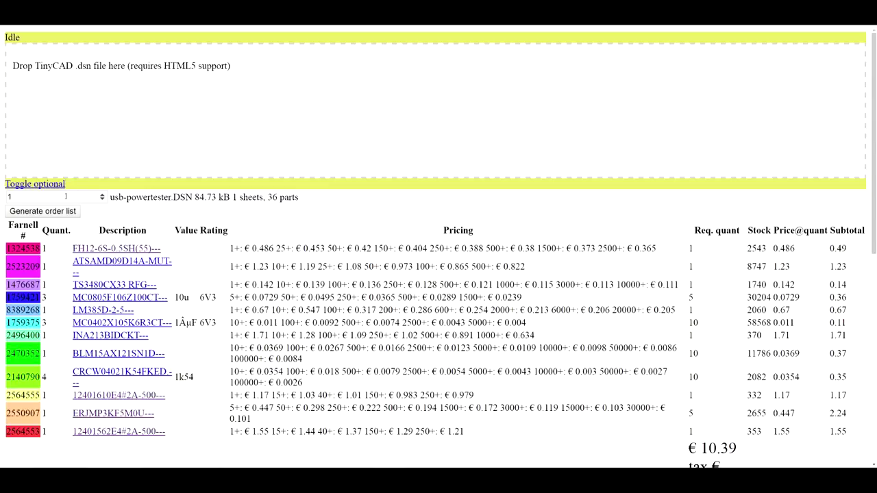
left_click(66, 196)
type("00")
left_click(67, 213)
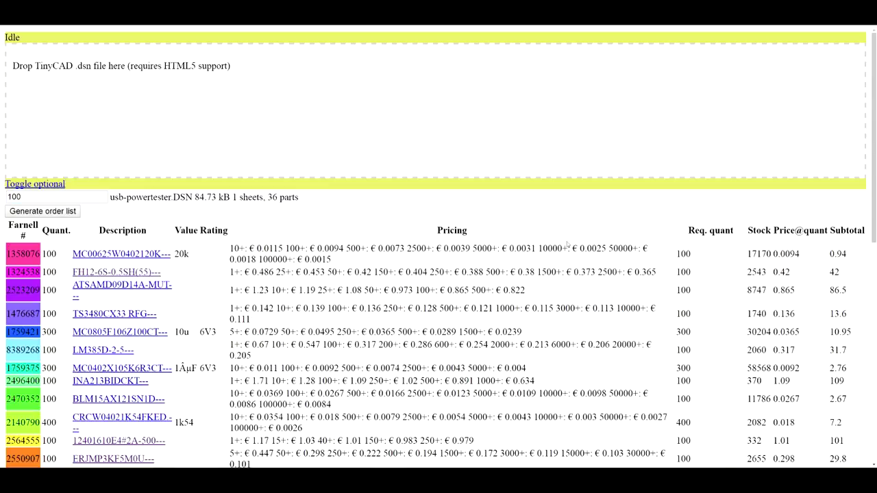
Step: Review the 100-board totals: € 575.12 plus € 120.78 tax, € 695.90 overall
scroll(567, 244, "down", 3)
scroll(441, 246, "down", 1)
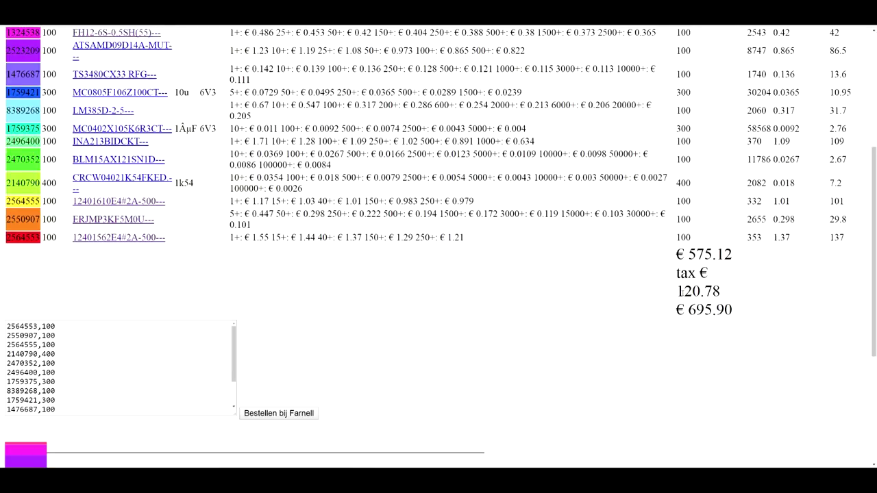
left_click_drag(688, 255, 712, 254)
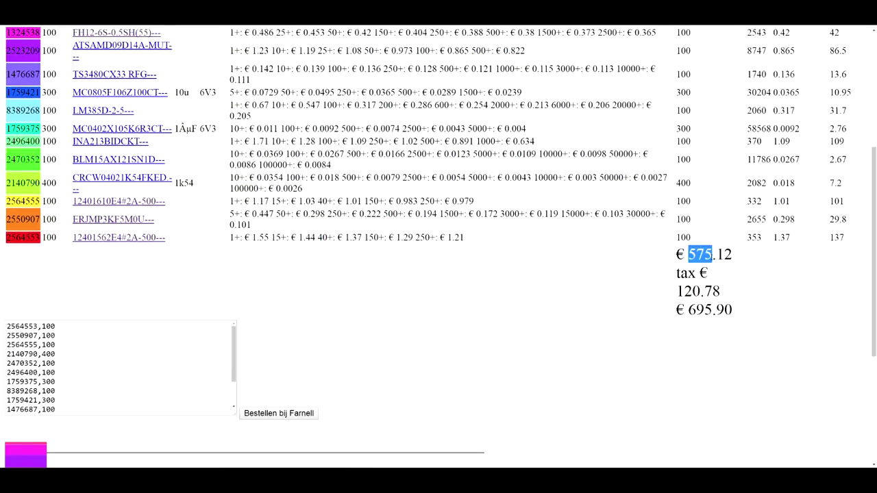
left_click(698, 254)
left_click_drag(688, 254, 705, 254)
left_click(631, 268)
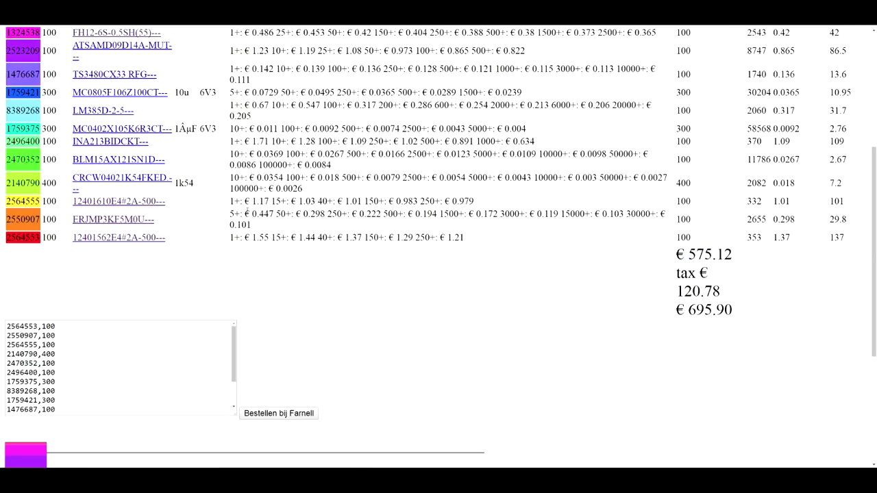
scroll(292, 231, "up", 3)
scroll(247, 211, "up", 1)
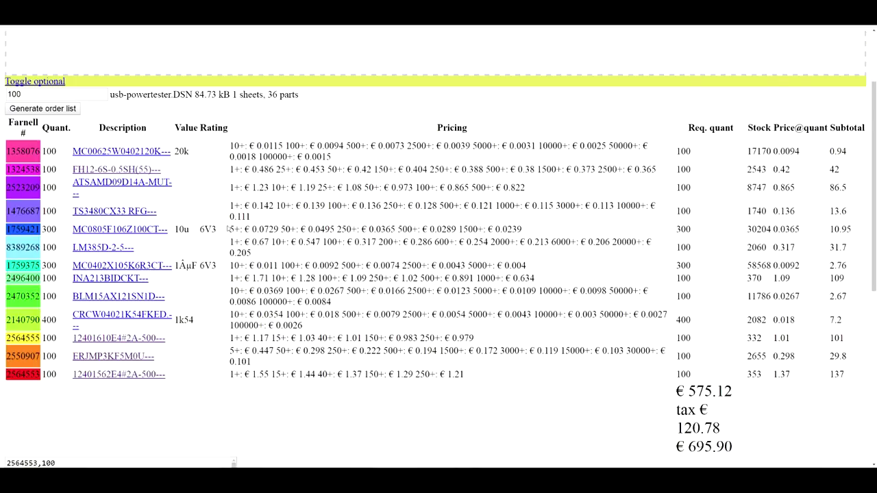
scroll(226, 228, "down", 6)
scroll(411, 221, "down", 4)
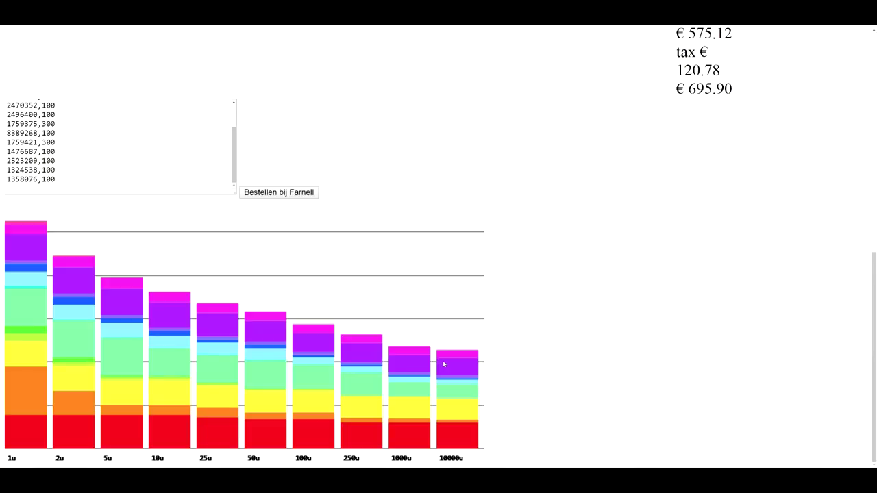
scroll(474, 360, "up", 10)
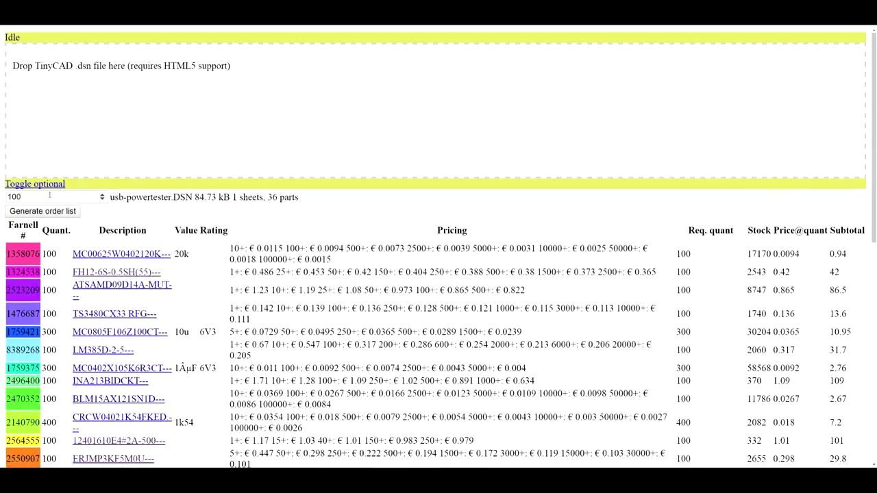
left_click(49, 195)
type("00")
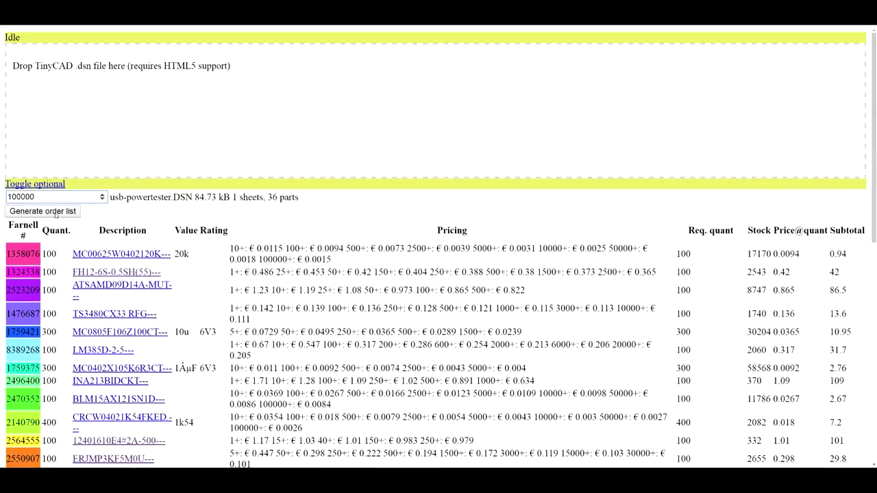
left_click(56, 213)
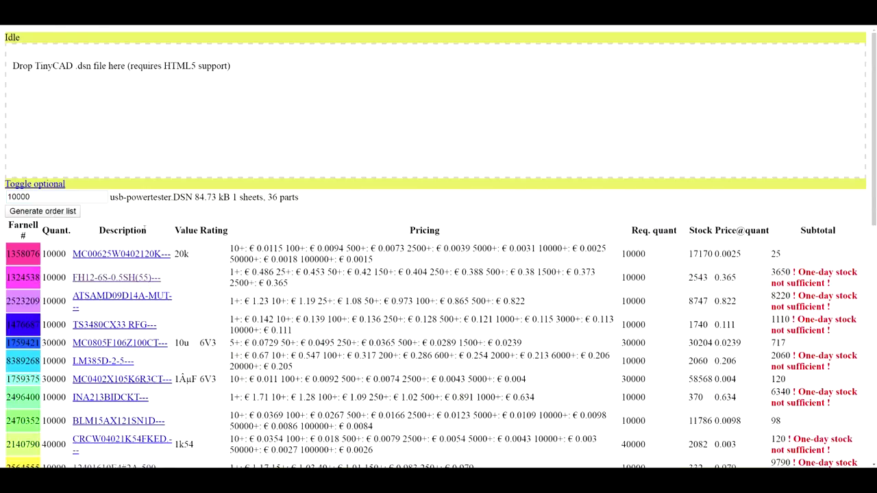
scroll(230, 259, "down", 10)
scroll(228, 259, "up", 4)
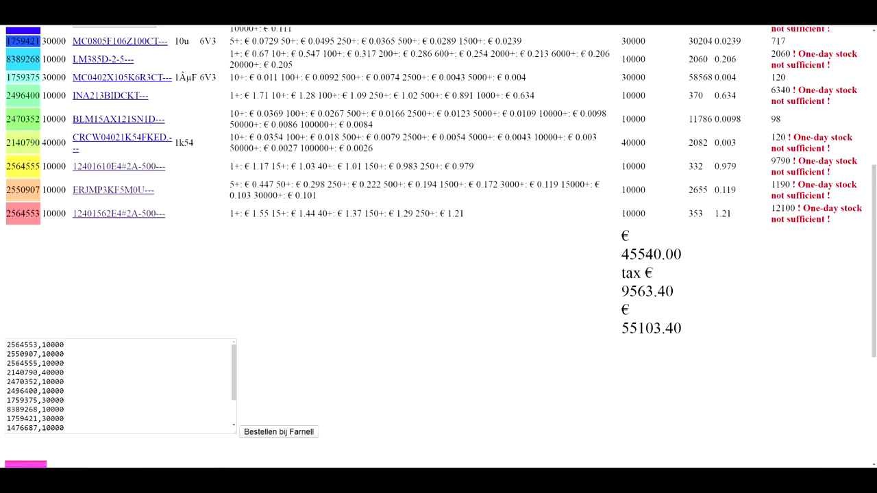
scroll(390, 233, "up", 5)
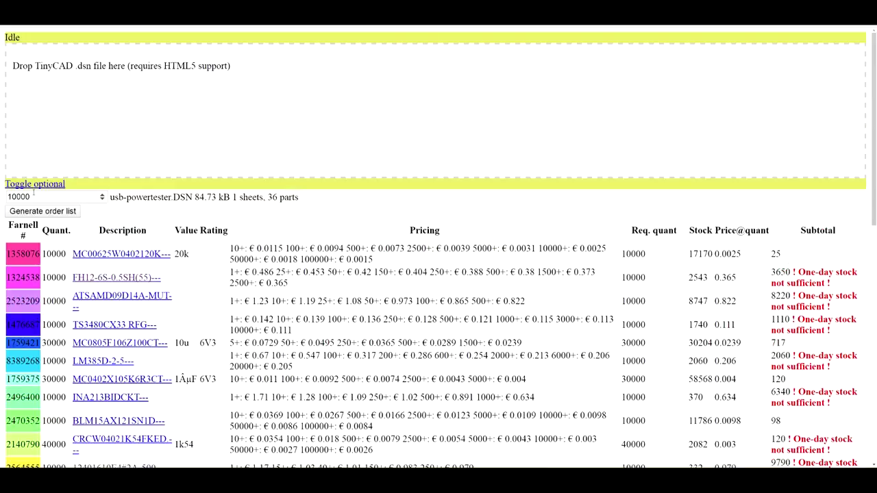
left_click(103, 196)
key("BackSpace")
key("BackSpace")
scroll(163, 222, "down", 5)
scroll(164, 222, "down", 3)
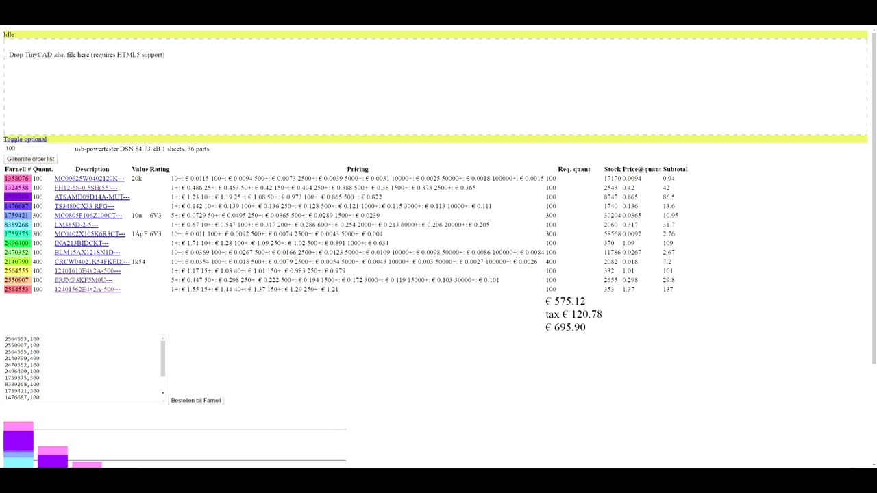
Step: Review the 128X64 OLED module listing at US $26.54, then switch to the project folder
left_click_drag(570, 301, 555, 306)
left_click(494, 338)
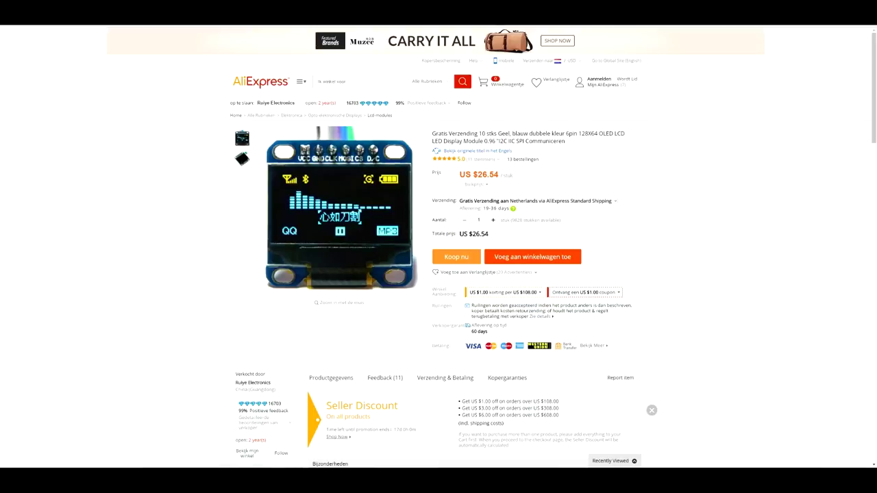
key("alt+Tab")
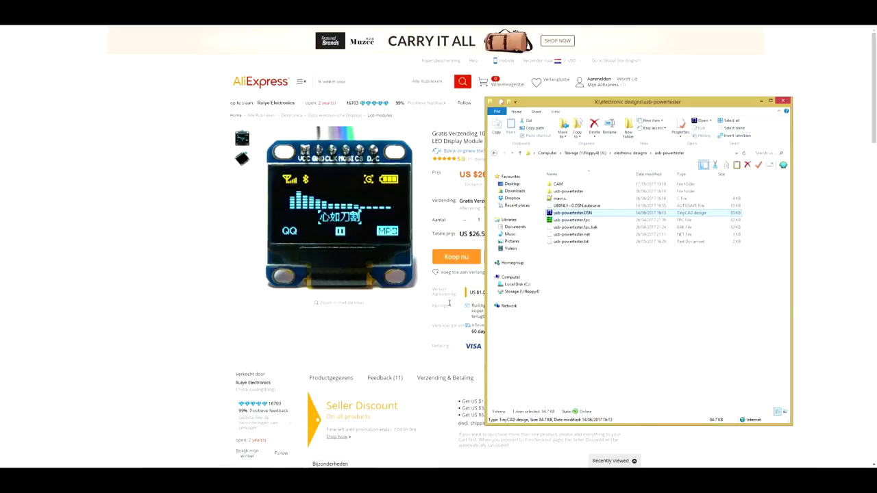
Step: Open usb-powertester.fpc in FreePCB with the window maximized
left_click(583, 221)
double_click(584, 220)
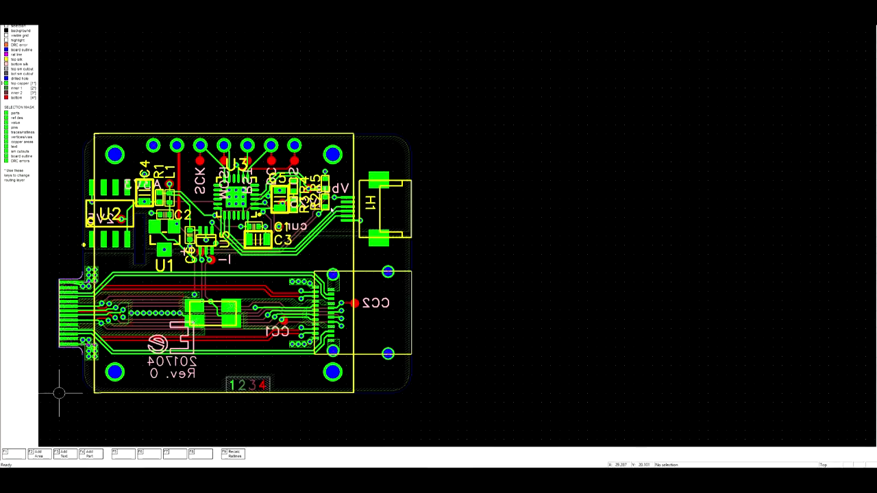
scroll(476, 240, "up", 1)
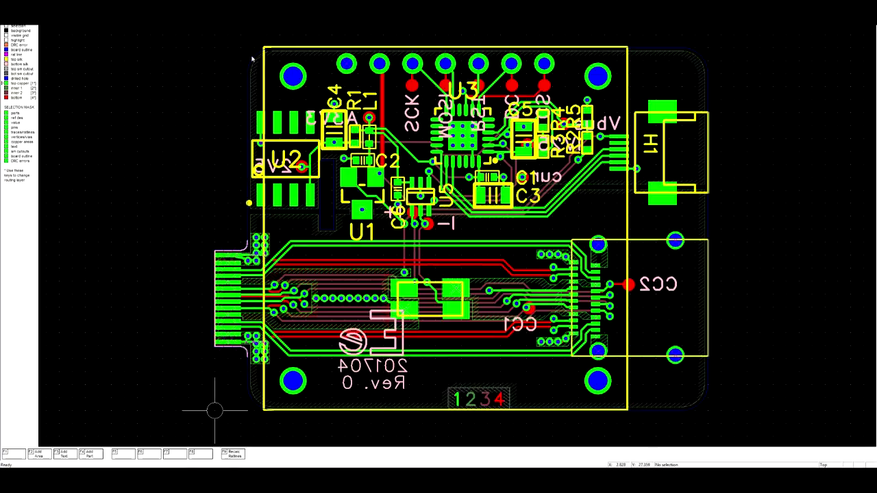
left_click_drag(187, 33, 760, 443)
Step: Zoom and pan over the board to inspect the USB-C connectors, U1–U3 and 201704 Rev. 0 marking
scroll(399, 281, "up", 1)
scroll(463, 234, "down", 3)
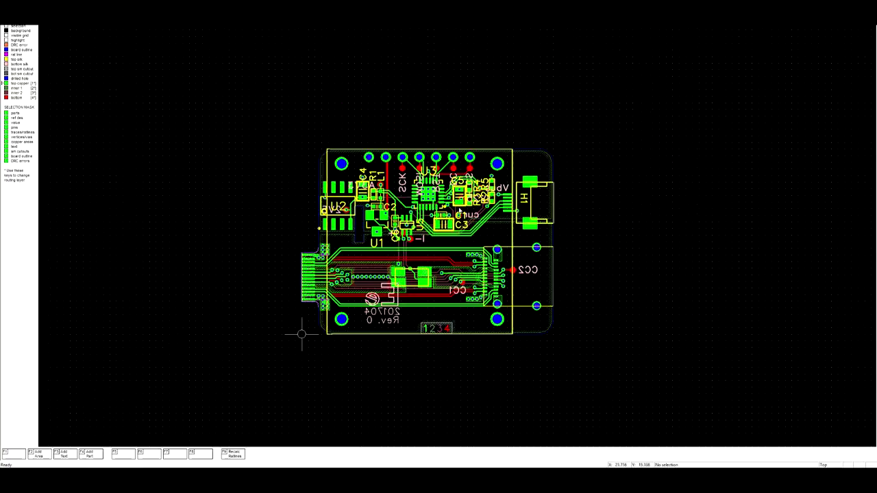
scroll(459, 235, "up", 1)
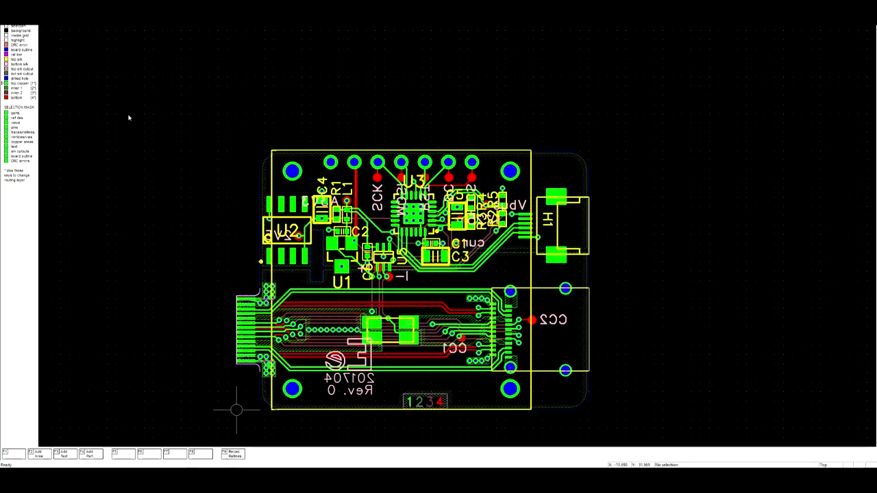
left_click_drag(128, 106, 199, 144)
left_click_drag(208, 426, 178, 378)
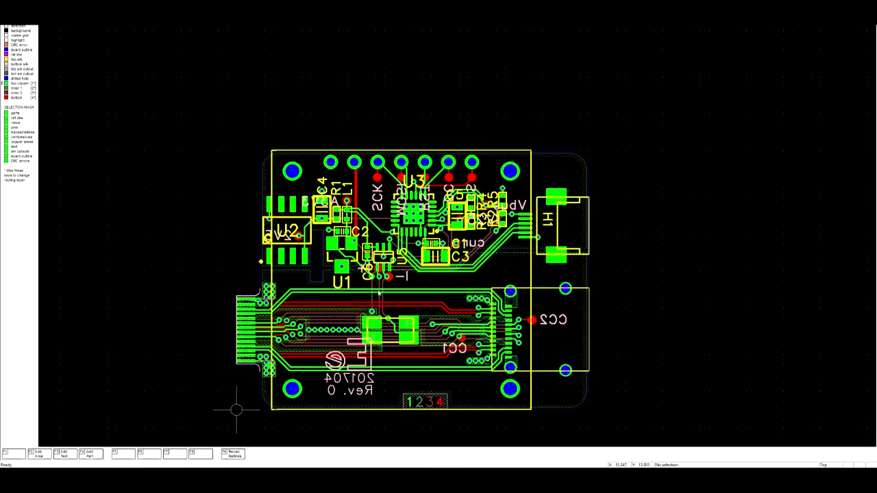